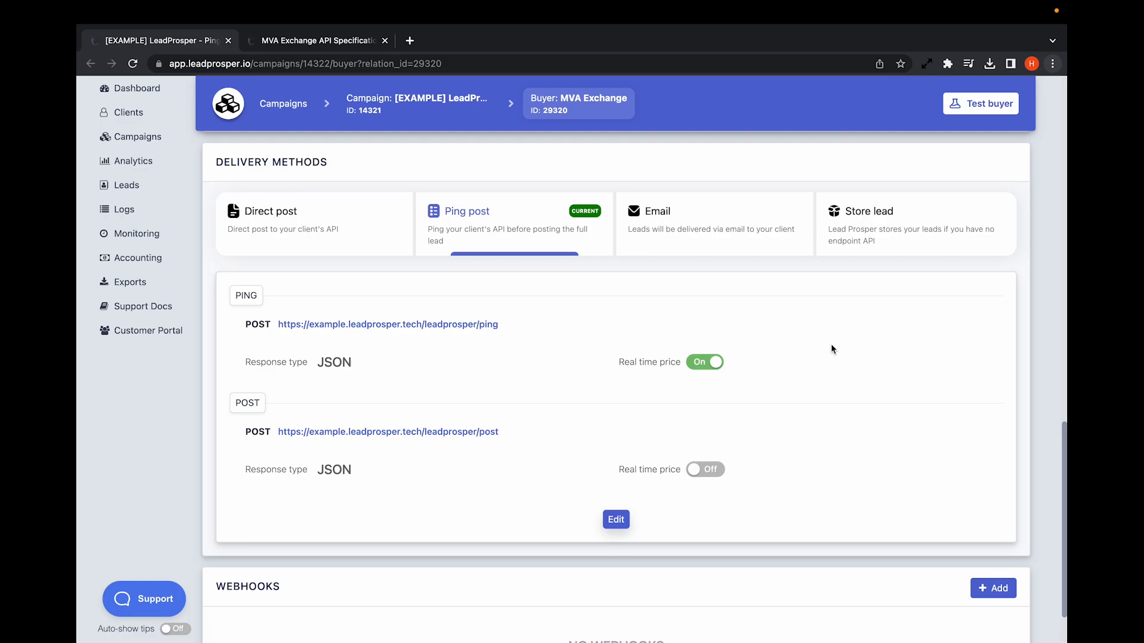
# Open the MVA Exchange API documentation and review its Fields table, including the PING and POST requirements and the fixed campaign, supplier and key values.
pyautogui.click(317, 39)
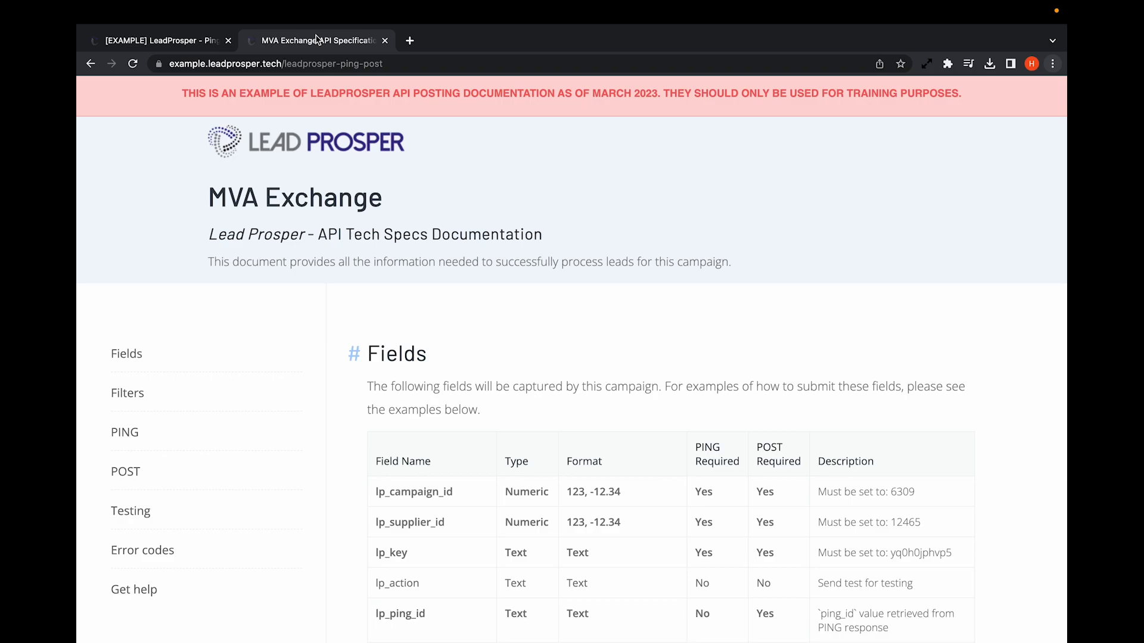
pyautogui.scroll(-2, 420, 402)
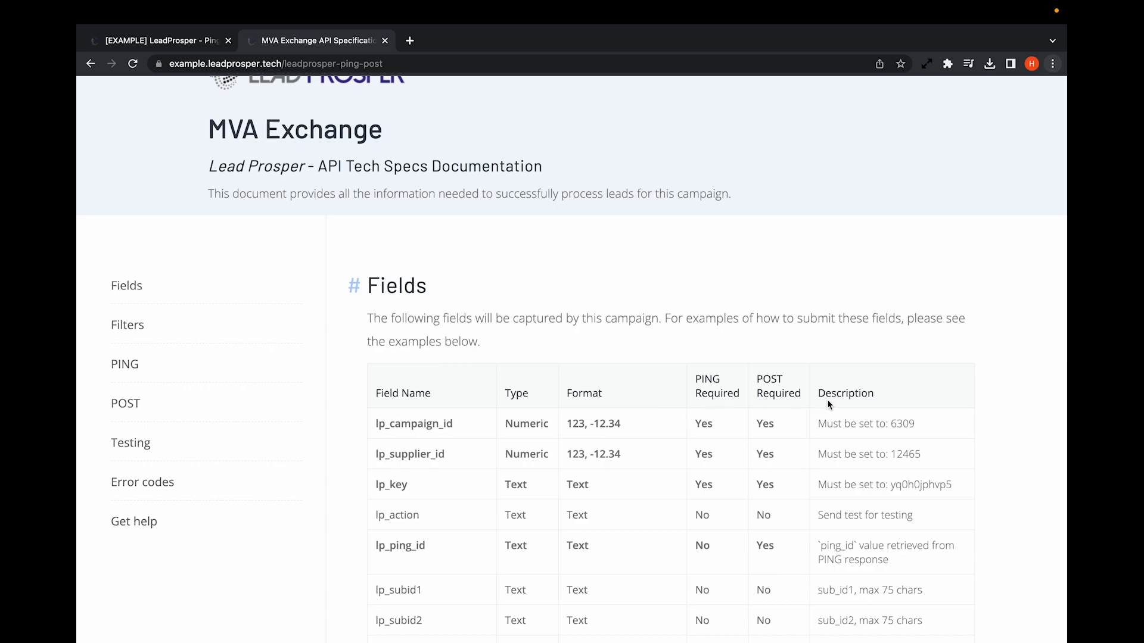
pyautogui.scroll(-5, 828, 405)
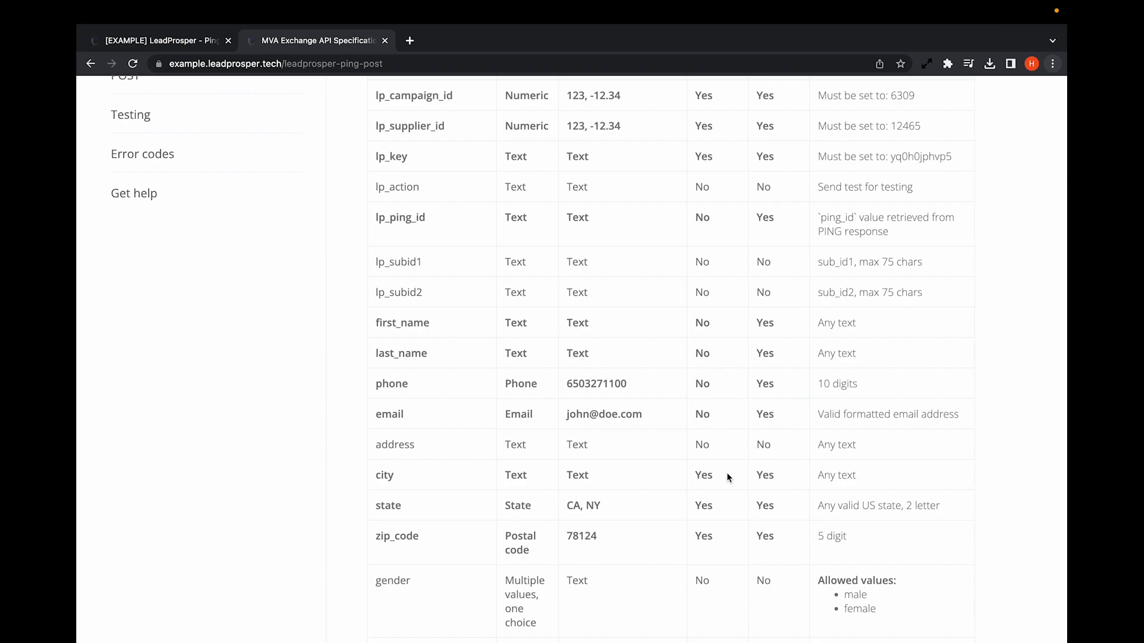
pyautogui.scroll(3, 785, 403)
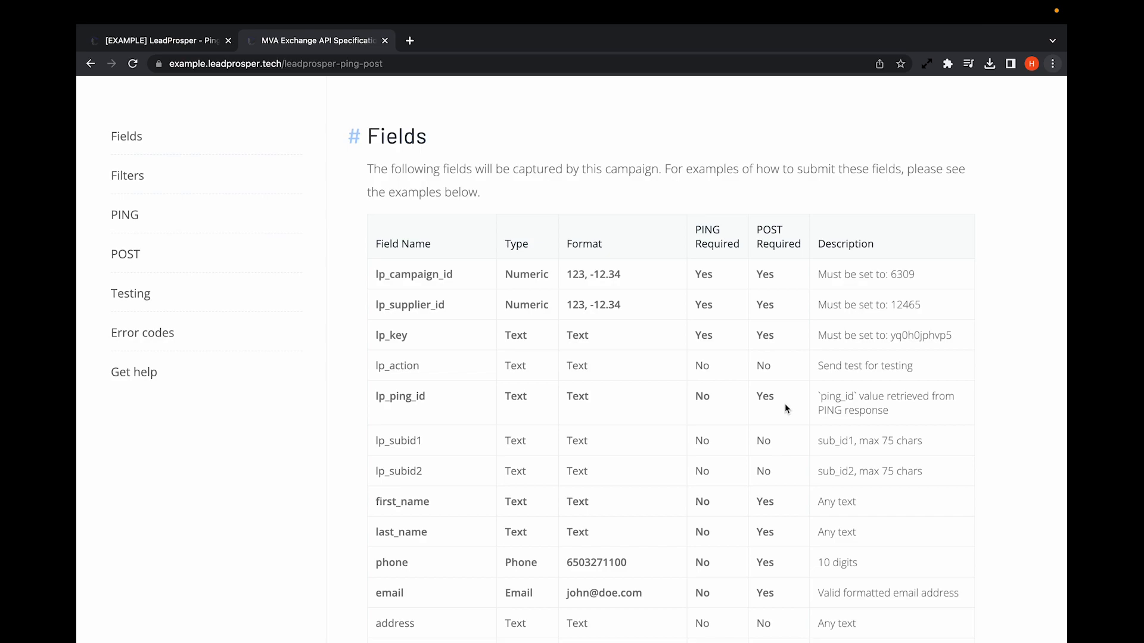
pyautogui.moveTo(889, 274); pyautogui.dragTo(950, 335)
pyautogui.click(961, 340)
# Examine the descriptions of the lead fields in the documentation's Fields table, such as first_name and city.
pyautogui.scroll(-1, 939, 345)
pyautogui.scroll(-1, 939, 351)
pyautogui.scroll(-4, 939, 352)
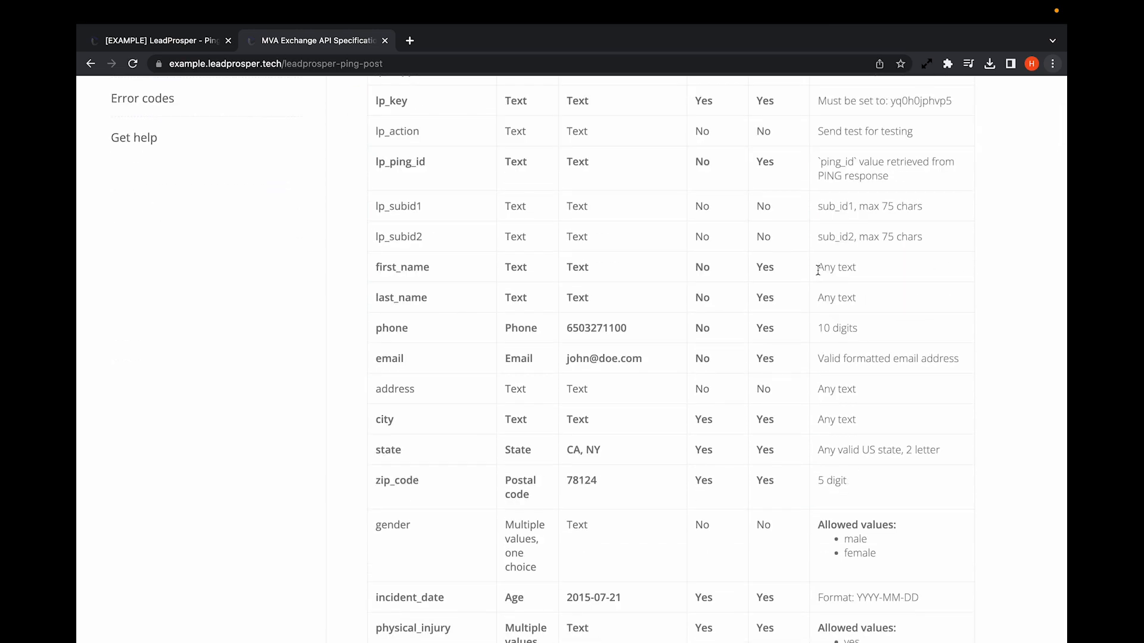
pyautogui.moveTo(818, 270); pyautogui.dragTo(843, 268)
pyautogui.moveTo(817, 420); pyautogui.dragTo(867, 424)
pyautogui.click(893, 427)
# Return to the buyer's ping payload and check the field mappings for incident_date and currently_represented.
pyautogui.hotkey('ctrl', 'shift', 'Tab')
pyautogui.moveTo(522, 305); pyautogui.dragTo(295, 296)
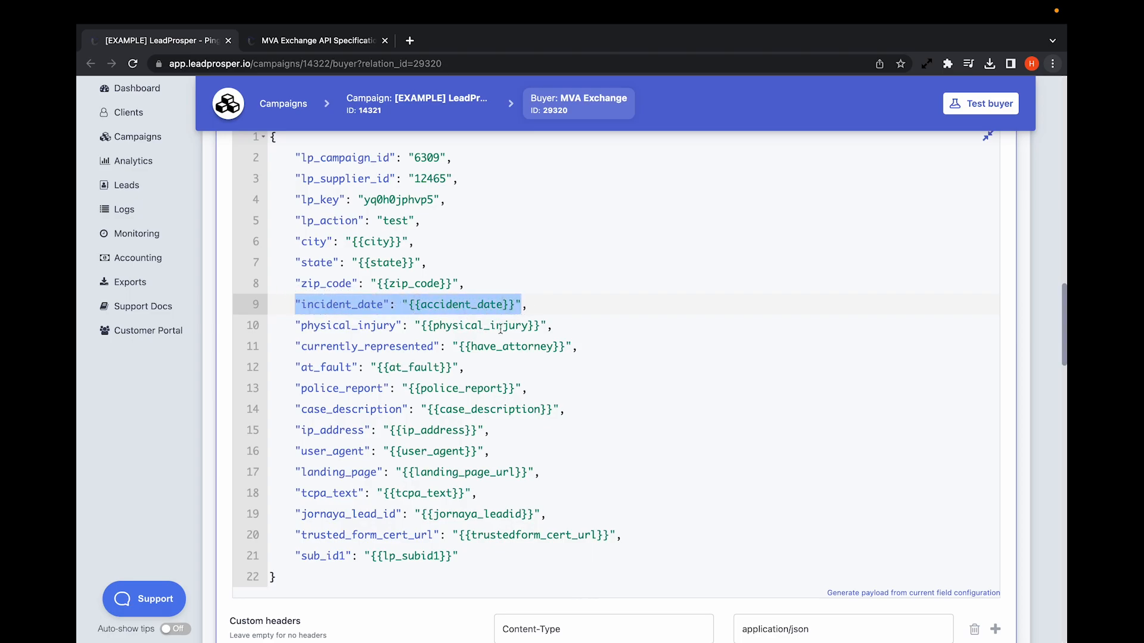
pyautogui.moveTo(580, 349); pyautogui.dragTo(293, 346)
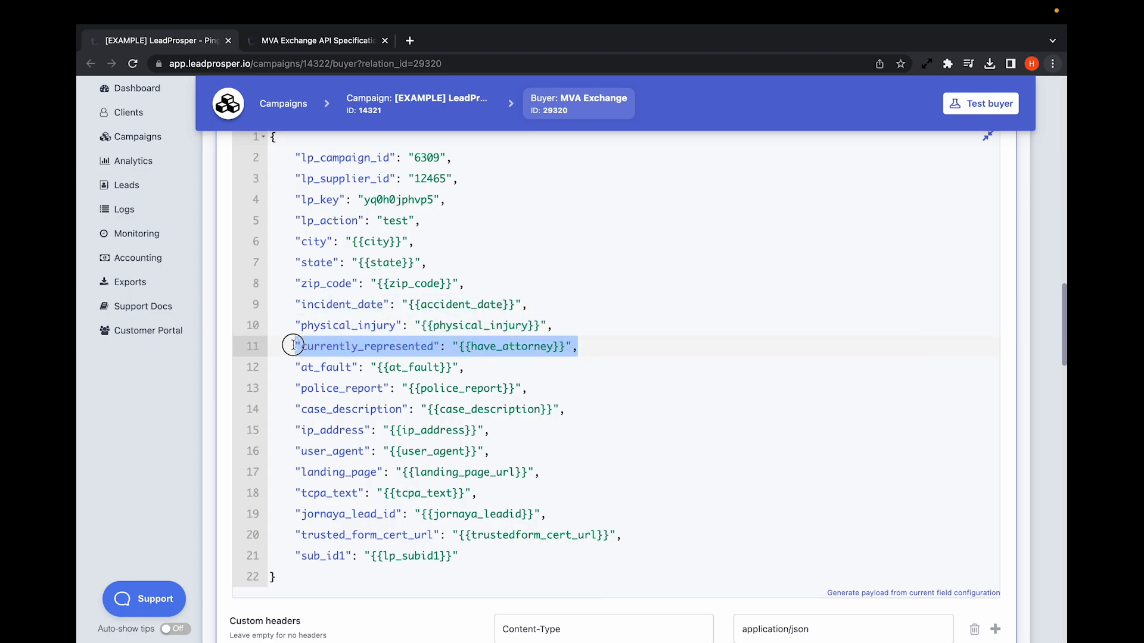
pyautogui.click(583, 420)
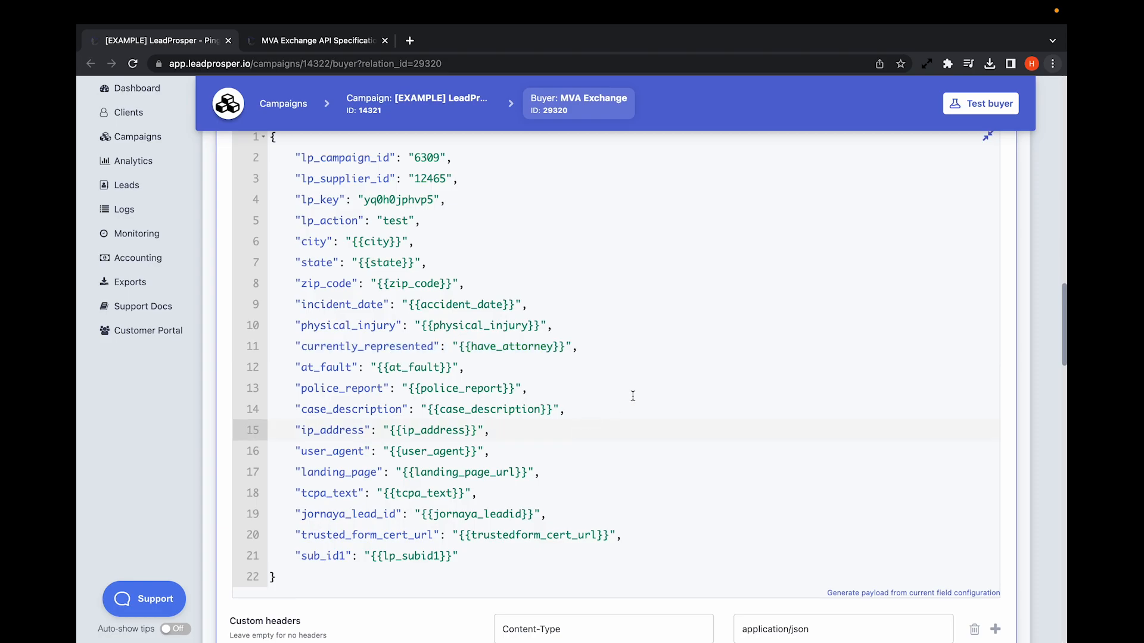
# Compare the buyer's ping setup with the documentation's PING section: request method, URL, headers, payload, and accepted FORM or JSON formats.
pyautogui.scroll(6, 476, 325)
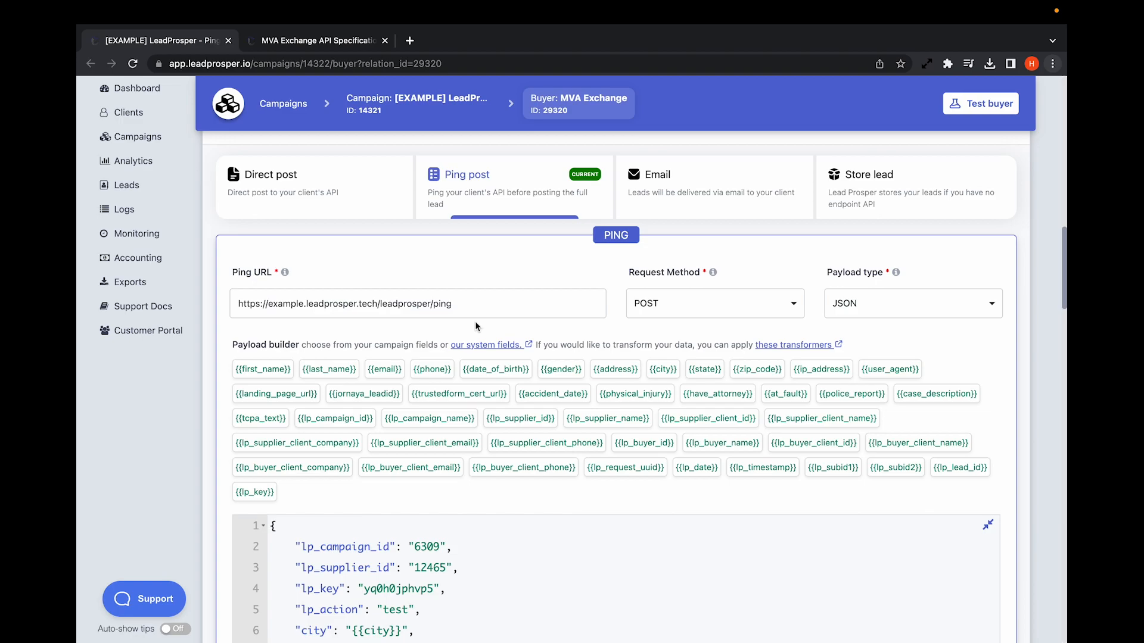
pyautogui.hotkey('ctrl', 'Tab')
pyautogui.doubleClick(462, 143)
pyautogui.moveTo(448, 174); pyautogui.dragTo(711, 179)
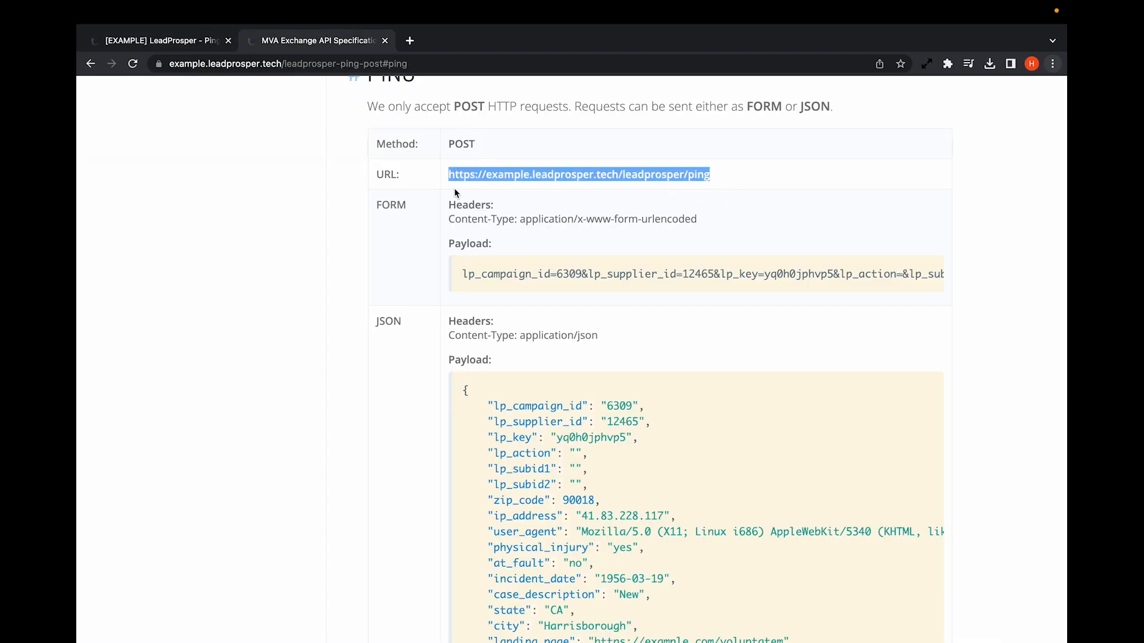
pyautogui.moveTo(447, 205); pyautogui.dragTo(643, 229)
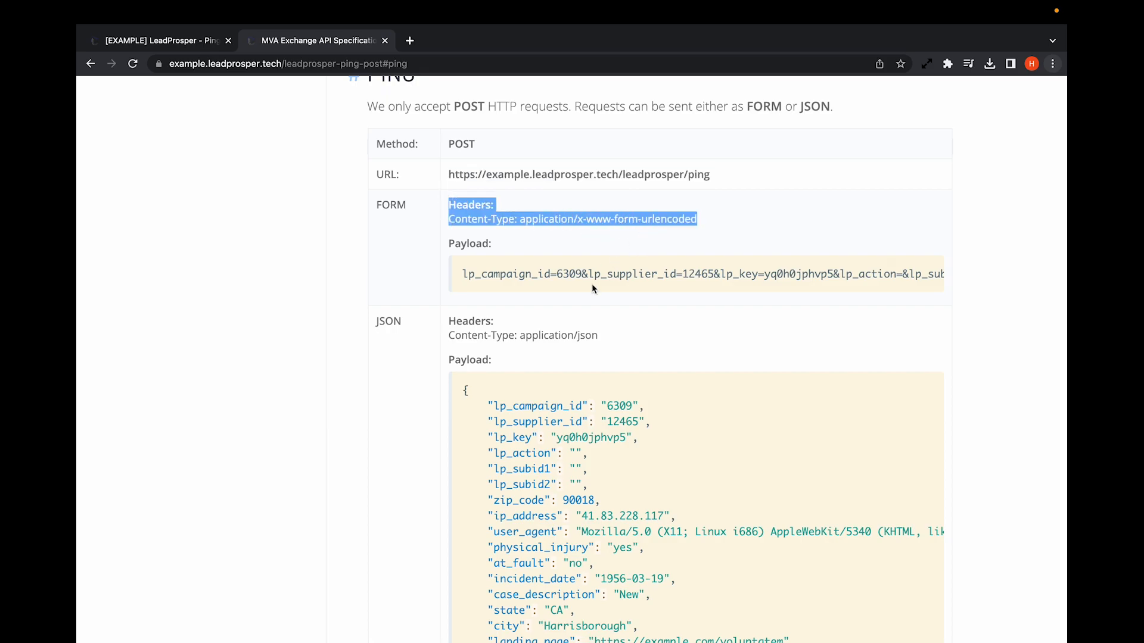
pyautogui.scroll(-2, 480, 381)
pyautogui.moveTo(488, 346); pyautogui.dragTo(676, 411)
pyautogui.scroll(4, 336, 380)
pyautogui.moveTo(575, 162); pyautogui.dragTo(872, 164)
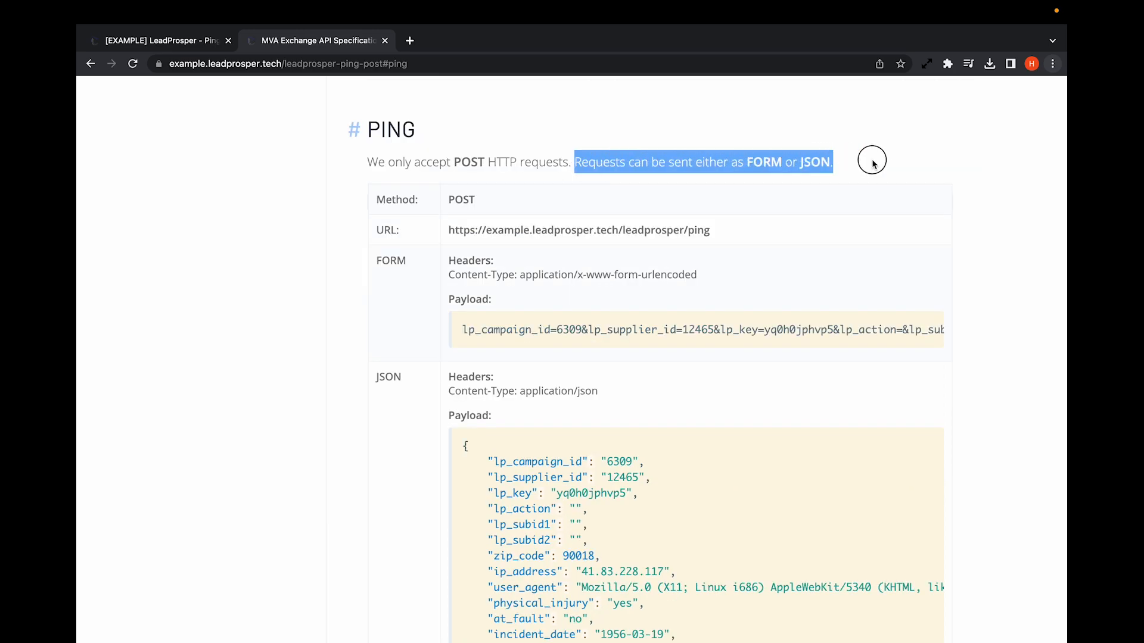
pyautogui.click(801, 202)
# Copy the lp_campaign_id, lp_supplier_id and lp_key lines from the documentation's PING JSON example over the matching lines in the ping payload.
pyautogui.hotkey('ctrl', 'shift', 'Tab')
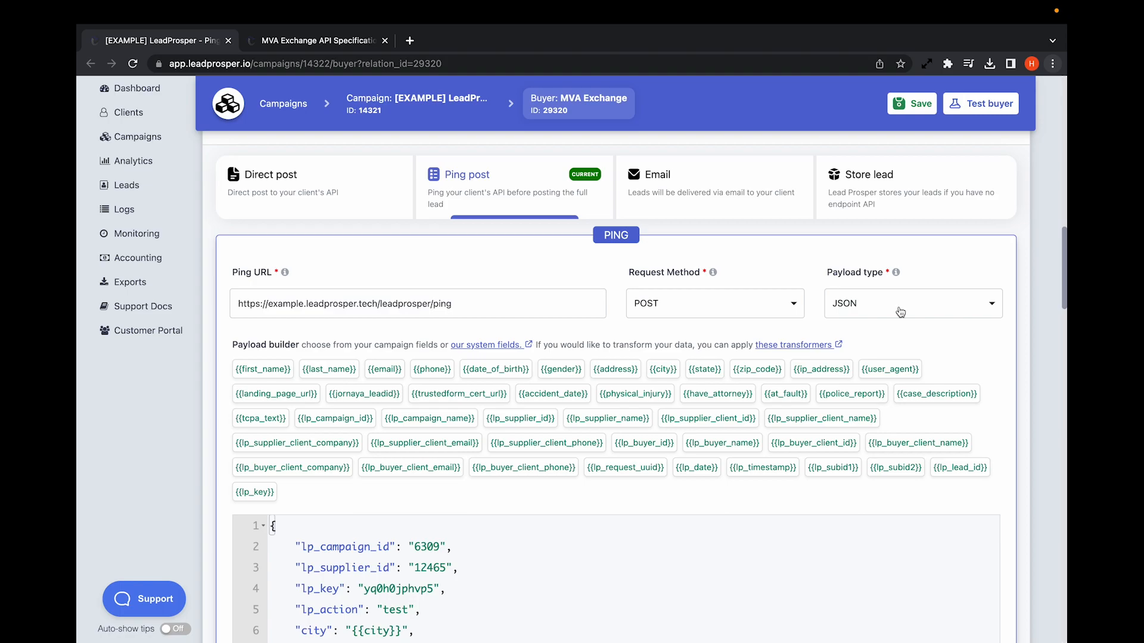
pyautogui.scroll(-4, 632, 369)
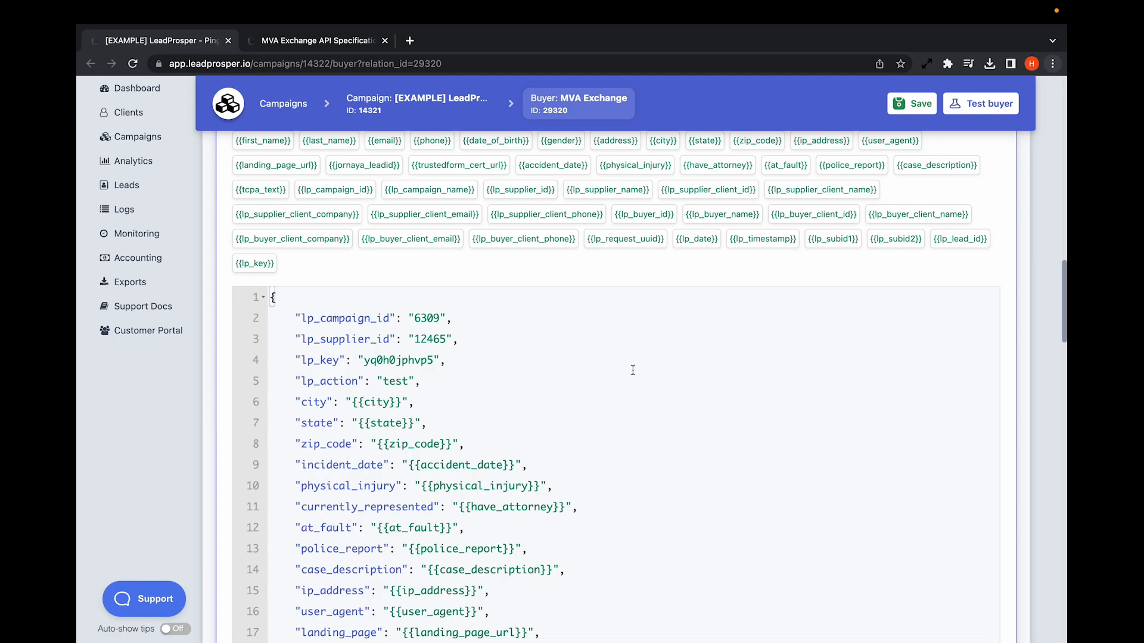
pyautogui.hotkey('ctrl', 'Tab')
pyautogui.scroll(-3, 632, 358)
pyautogui.moveTo(487, 326); pyautogui.dragTo(641, 361)
pyautogui.press('super+c')
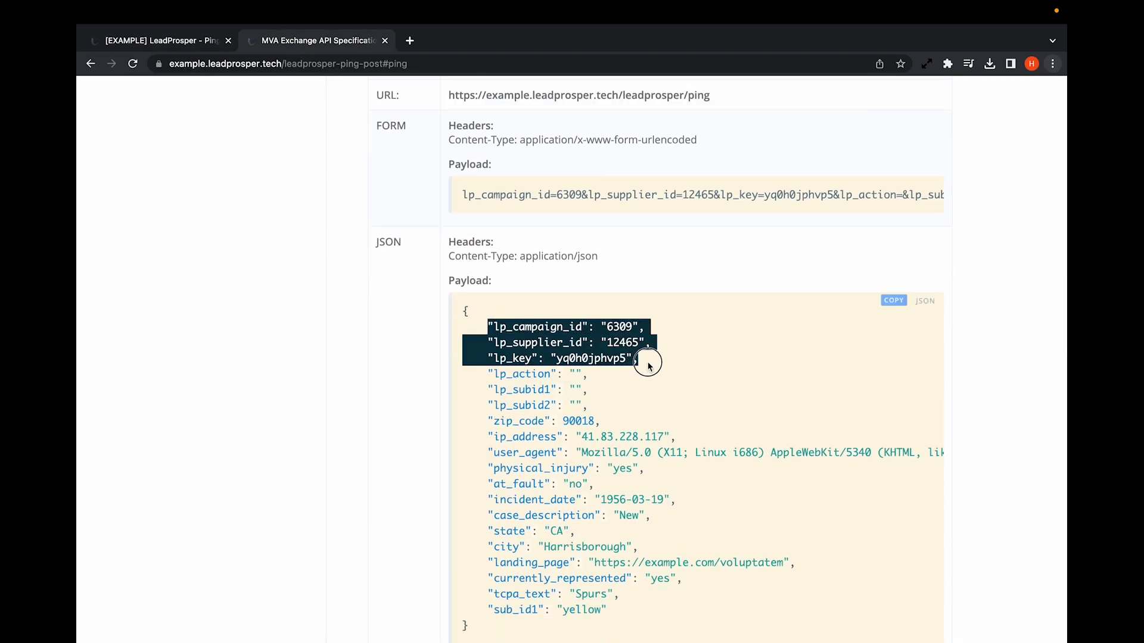
pyautogui.click(206, 43)
pyautogui.moveTo(448, 359); pyautogui.dragTo(277, 316)
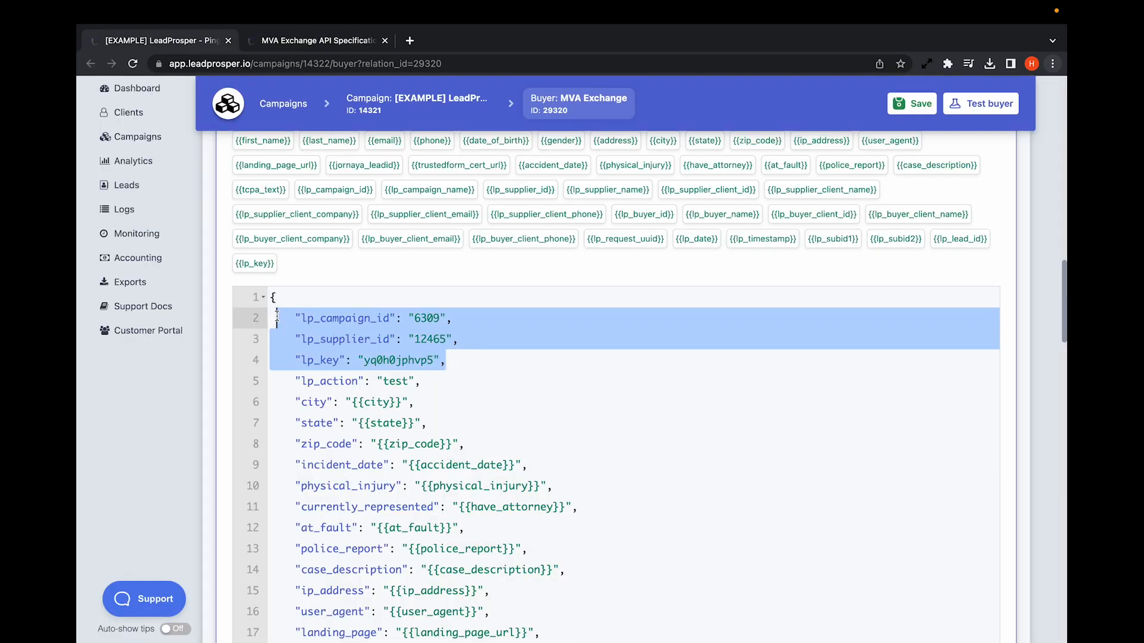
pyautogui.press('super+v')
# Examine the lp_action test line and the city field mapping in the ping payload.
pyautogui.moveTo(421, 381); pyautogui.dragTo(295, 375)
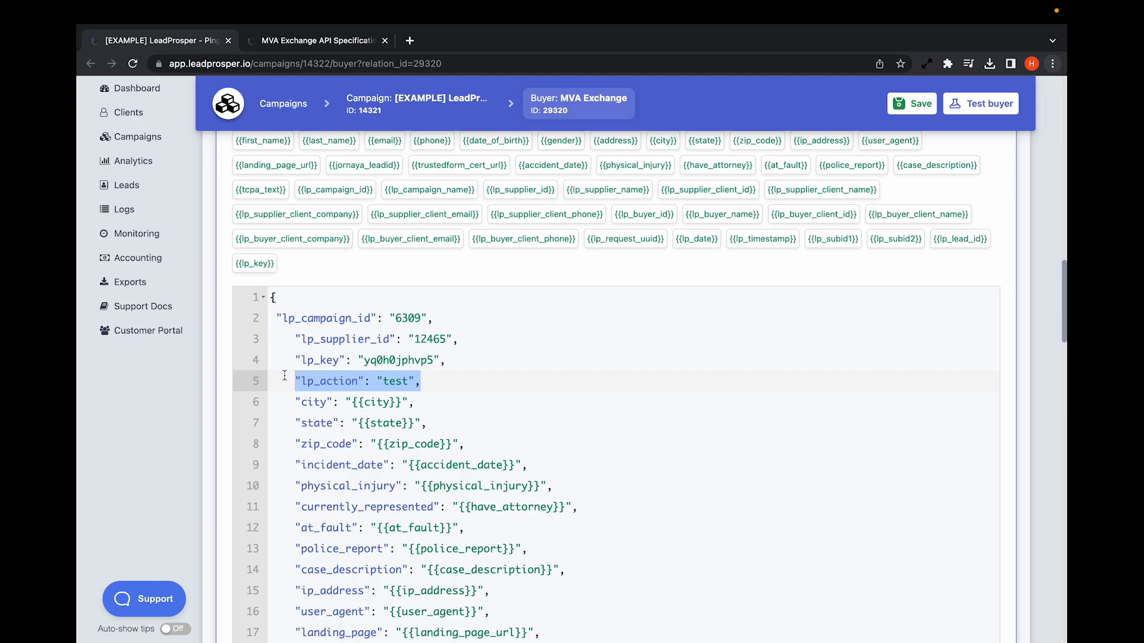
pyautogui.click(295, 401)
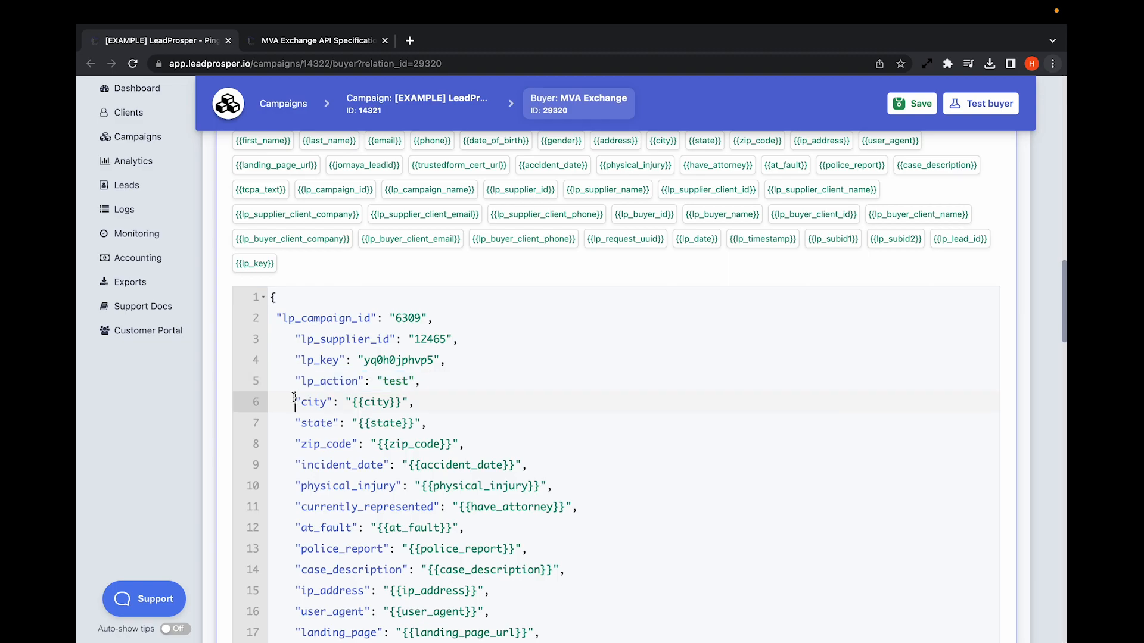
pyautogui.moveTo(295, 400); pyautogui.dragTo(446, 407)
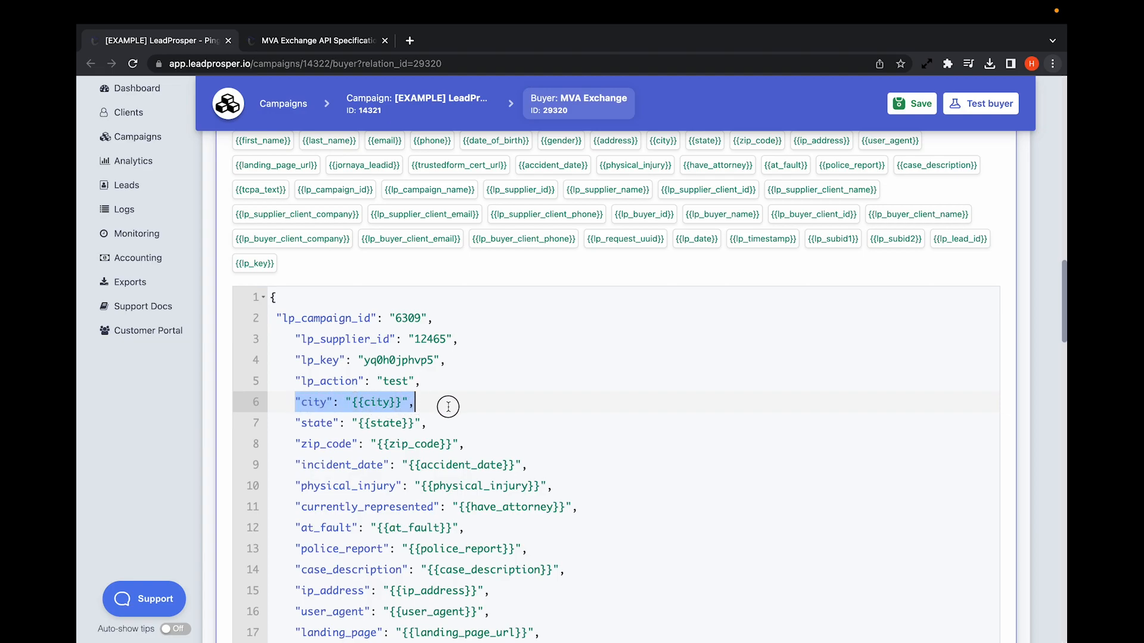
pyautogui.click(294, 400)
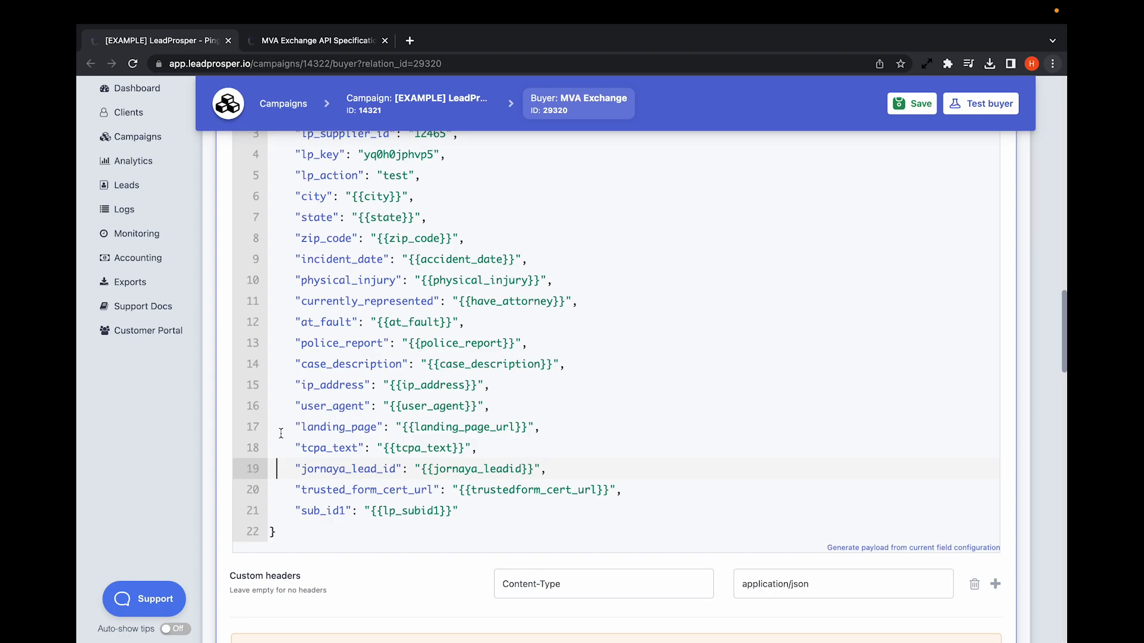
# Check the ping's custom Content-Type header against the application/json header in the documentation's PING JSON section.
pyautogui.scroll(-3, 281, 433)
pyautogui.hotkey('ctrl', 'Tab')
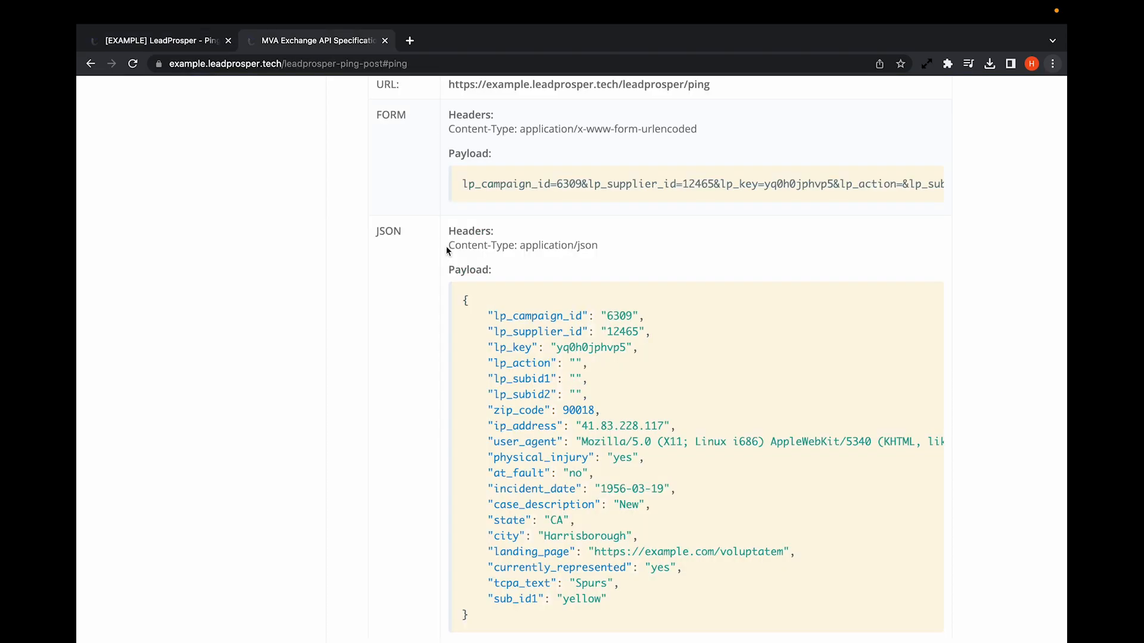
pyautogui.moveTo(445, 249); pyautogui.dragTo(621, 252)
pyautogui.hotkey('ctrl', 'shift', 'Tab')
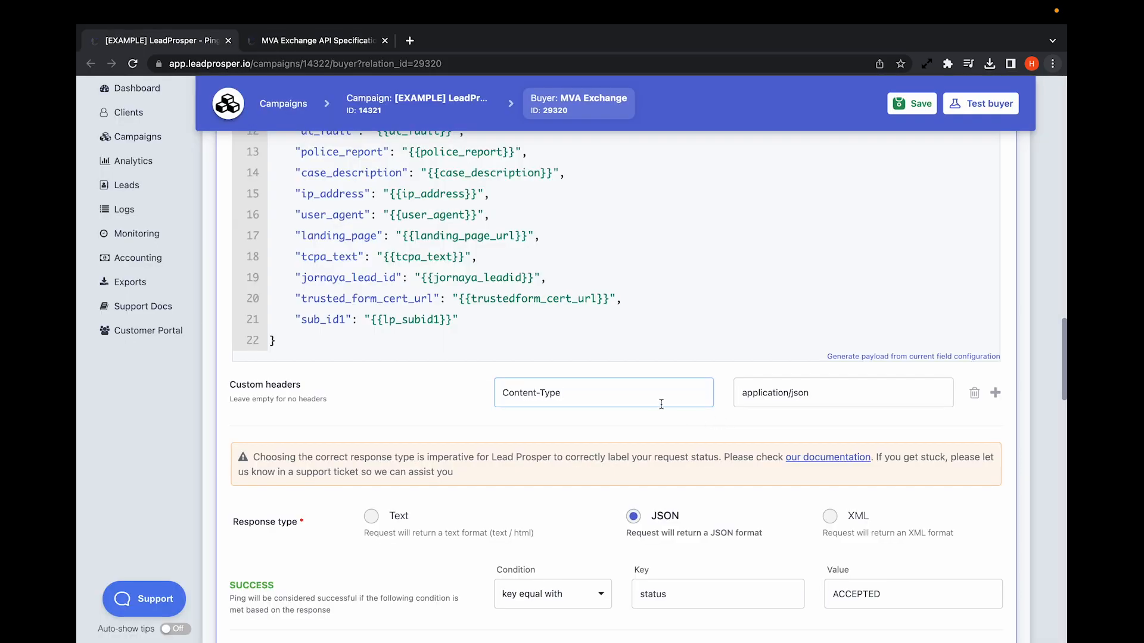
# Compare the documentation's accepted ping response with the success condition's status key and ACCEPTED value.
pyautogui.scroll(12, 667, 404)
pyautogui.click(924, 522)
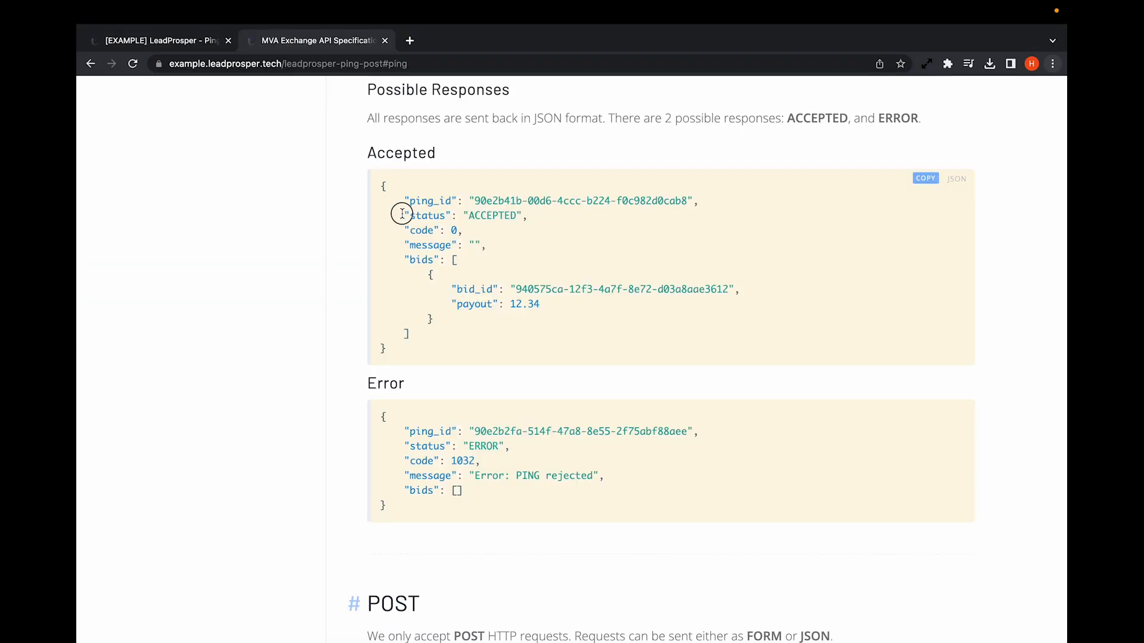
pyautogui.moveTo(396, 214); pyautogui.dragTo(530, 218)
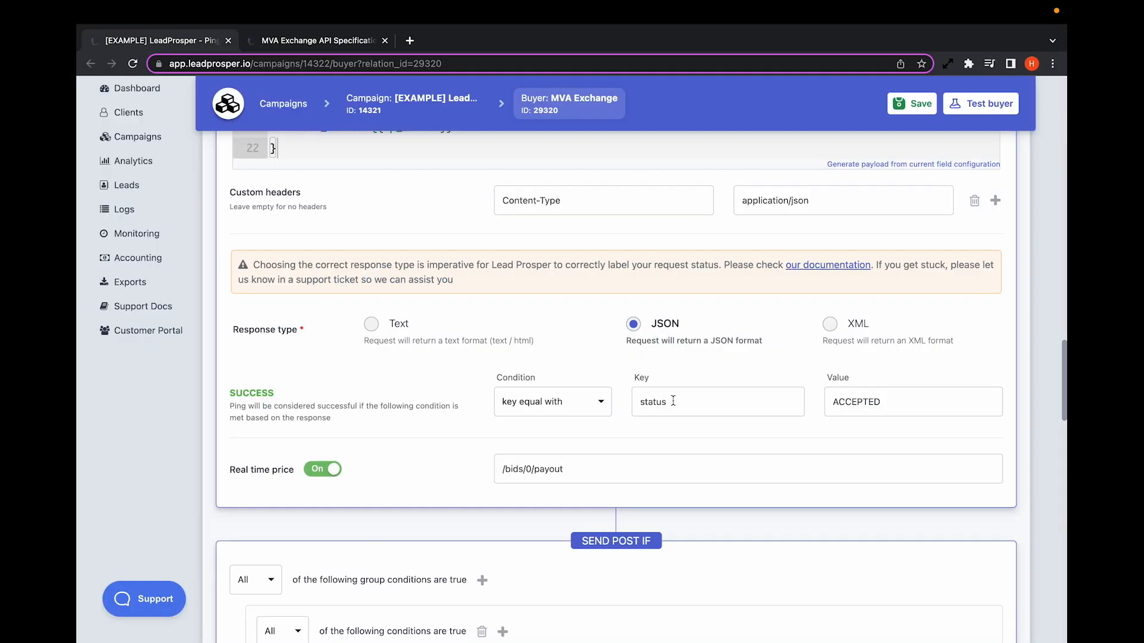
pyautogui.moveTo(670, 399); pyautogui.dragTo(633, 400)
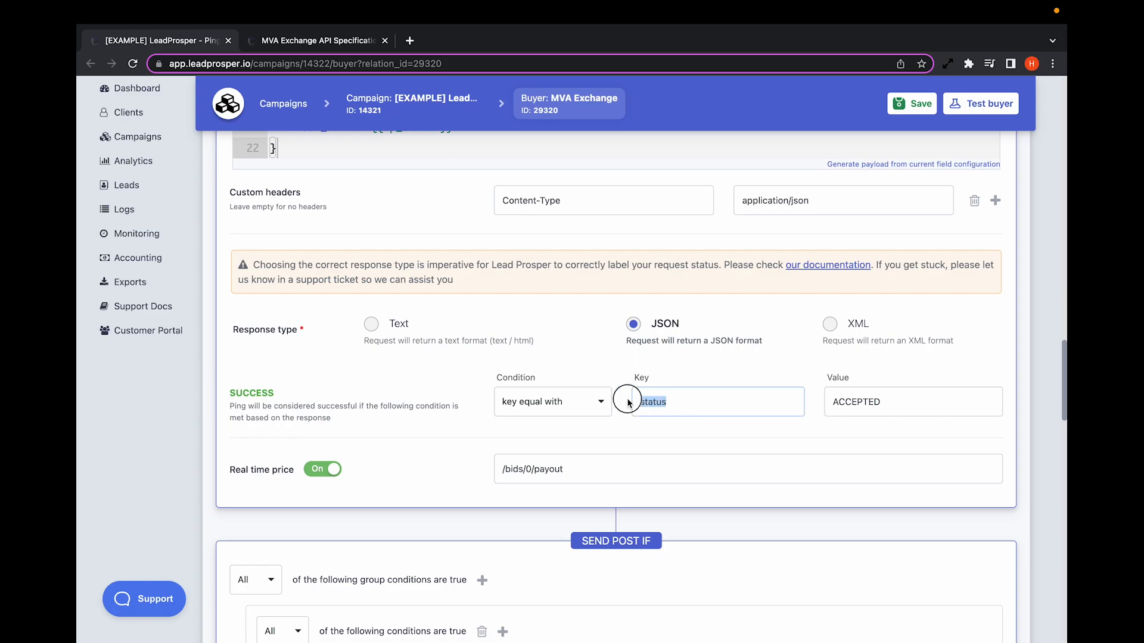
pyautogui.moveTo(892, 398); pyautogui.dragTo(792, 399)
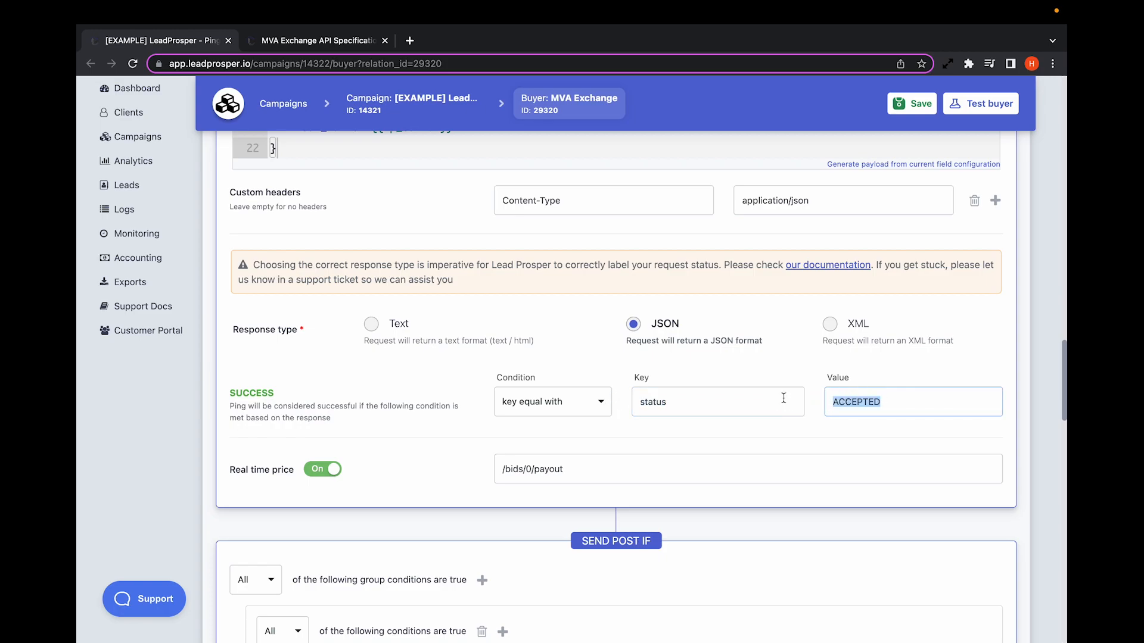
# Turn on real time price for the ping with the path /bids/0/payout, accepting the pricing reset.
pyautogui.click(314, 457)
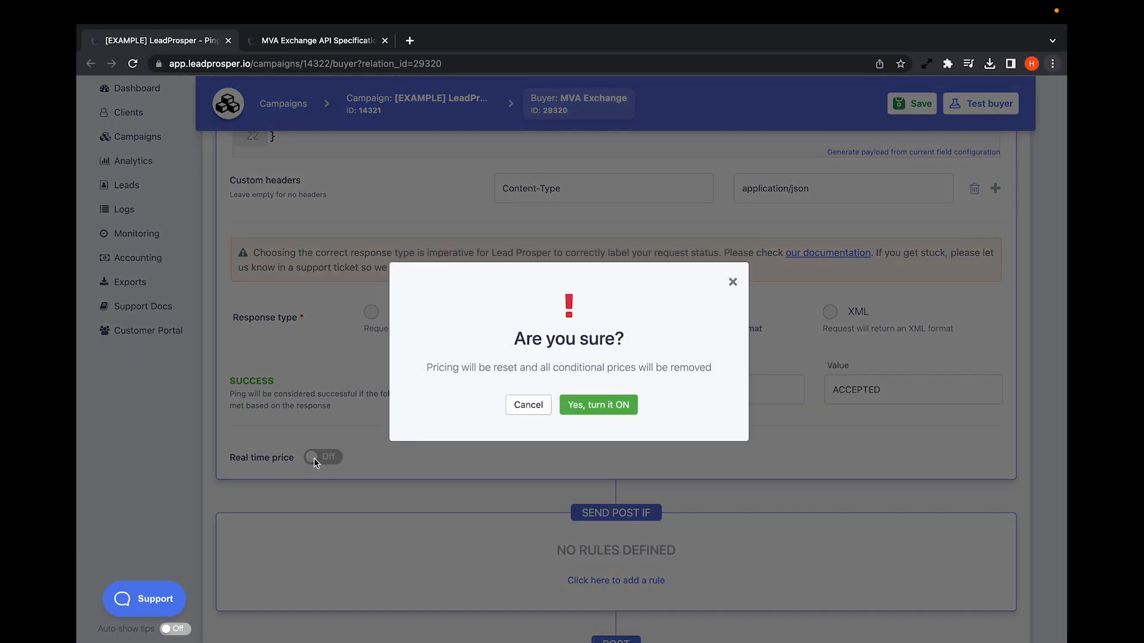
pyautogui.click(592, 411)
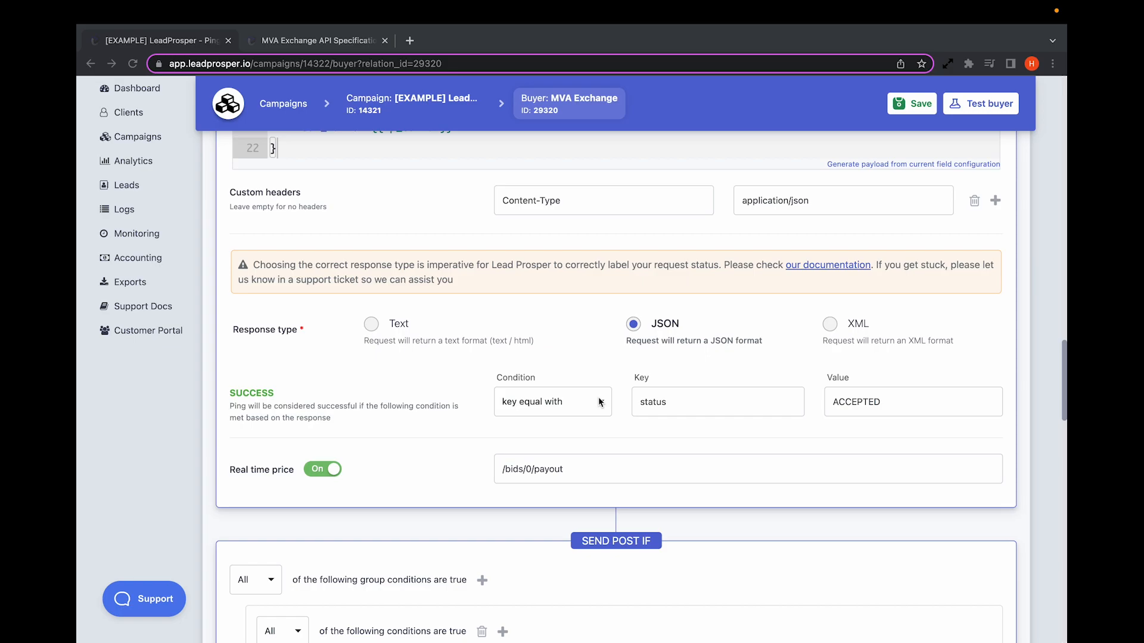
# Set the Send Post If condition to Price, Greater or equal to, $20.
pyautogui.scroll(-4, 600, 403)
pyautogui.click(356, 466)
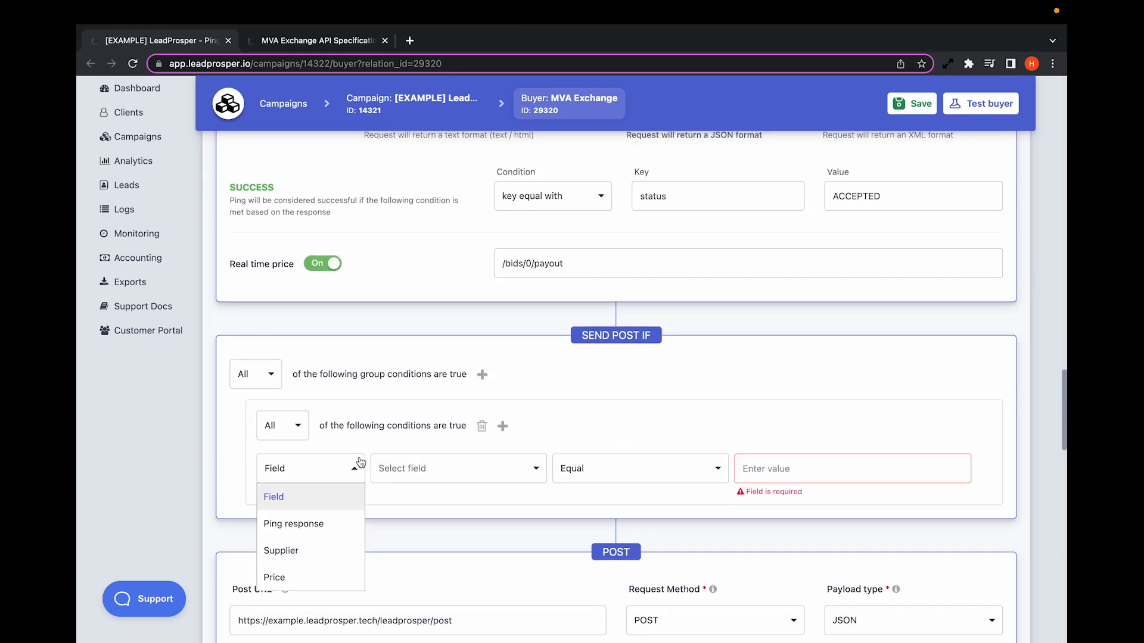
pyautogui.click(321, 574)
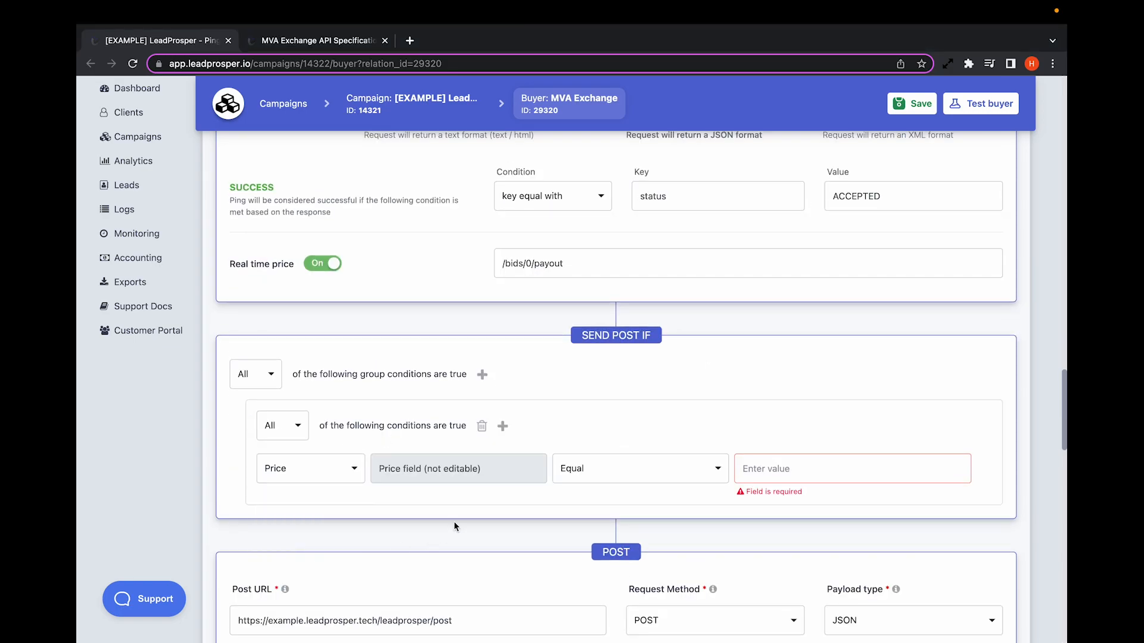
pyautogui.click(570, 472)
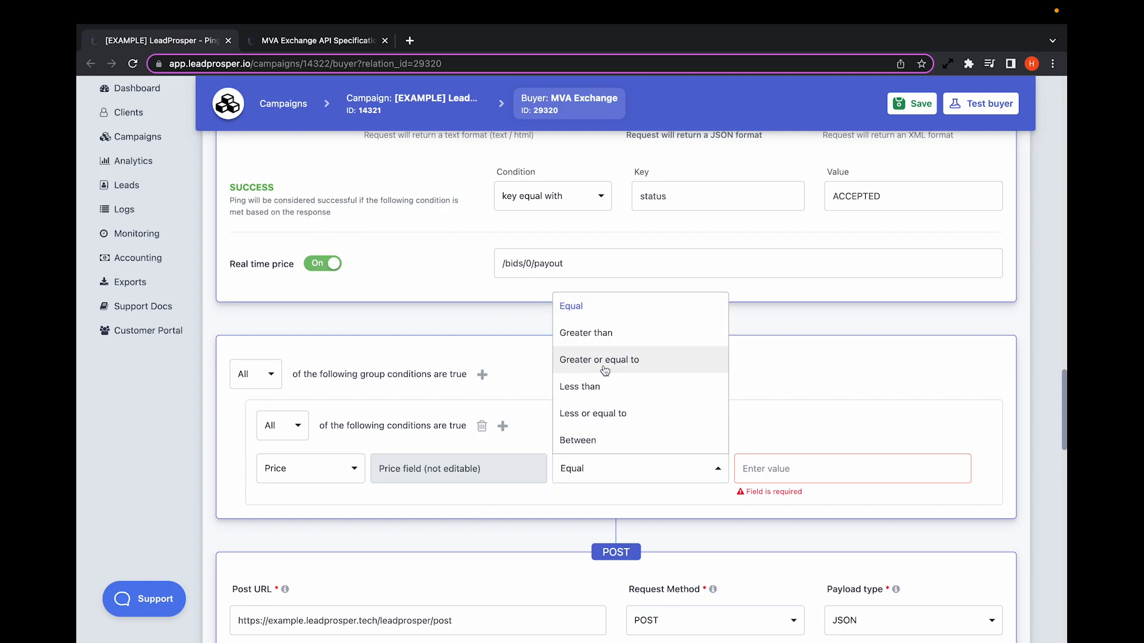
pyautogui.click(603, 370)
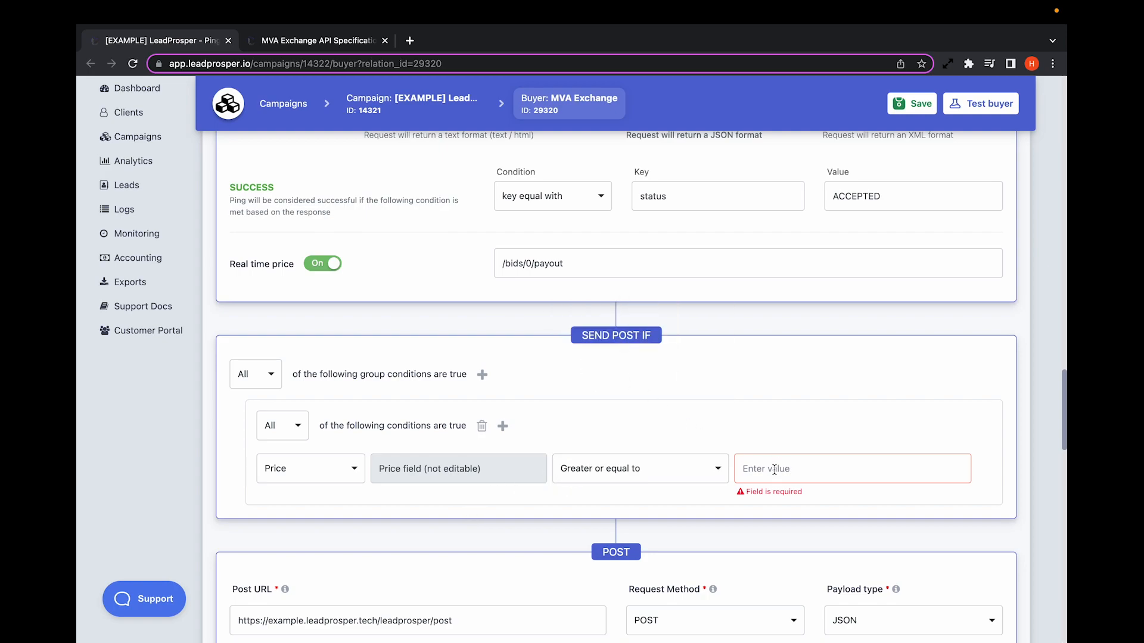
pyautogui.write('$20')
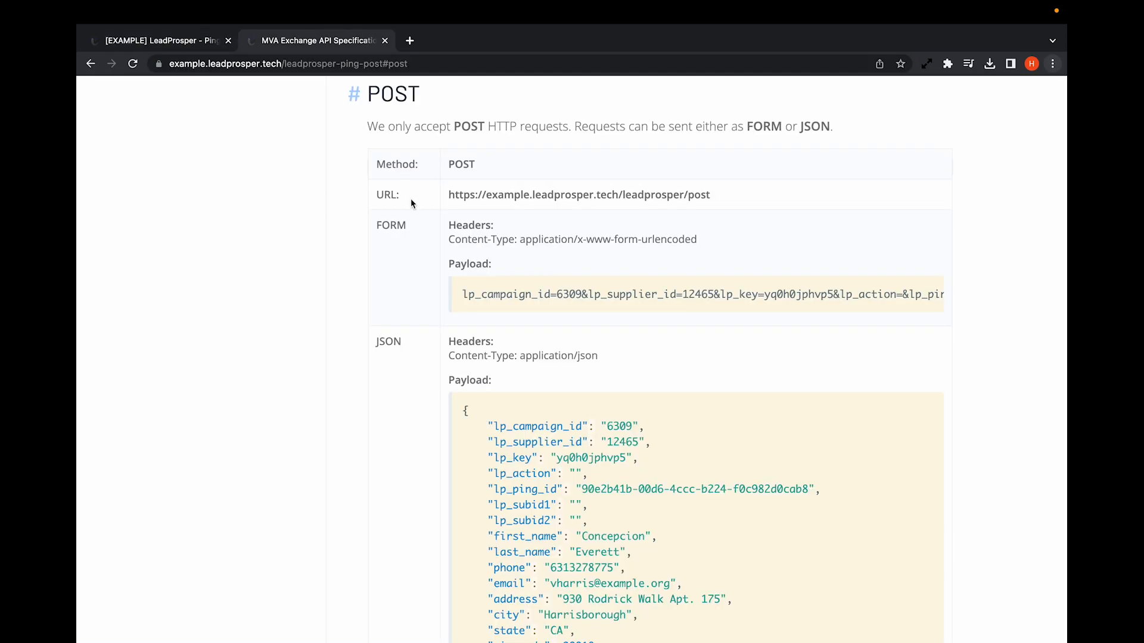
pyautogui.moveTo(448, 196); pyautogui.dragTo(720, 206)
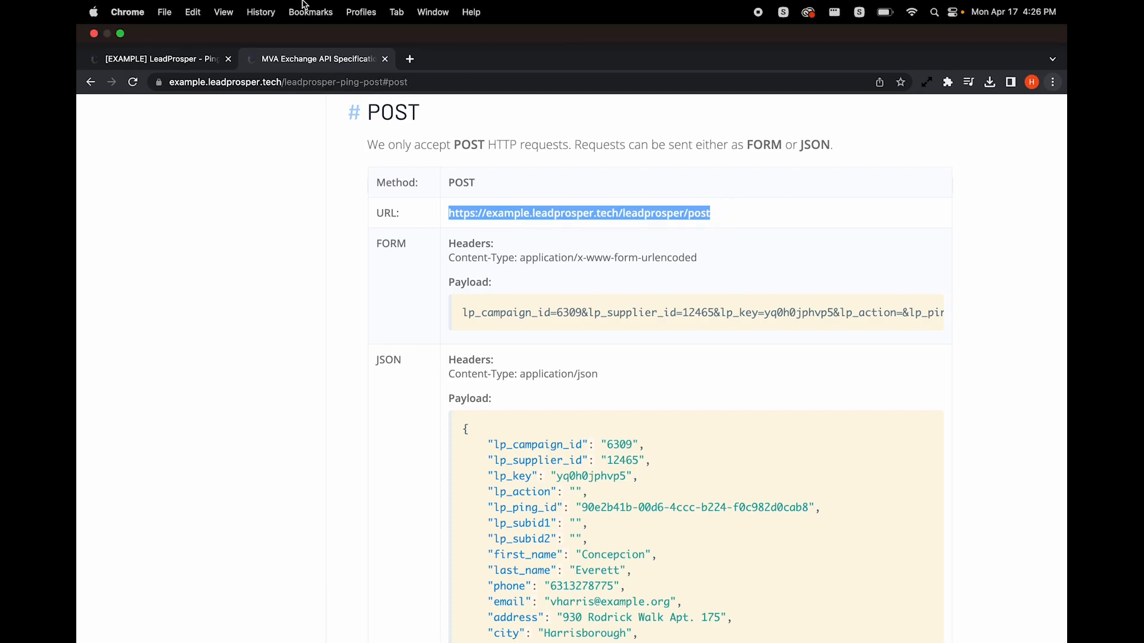
pyautogui.click(185, 60)
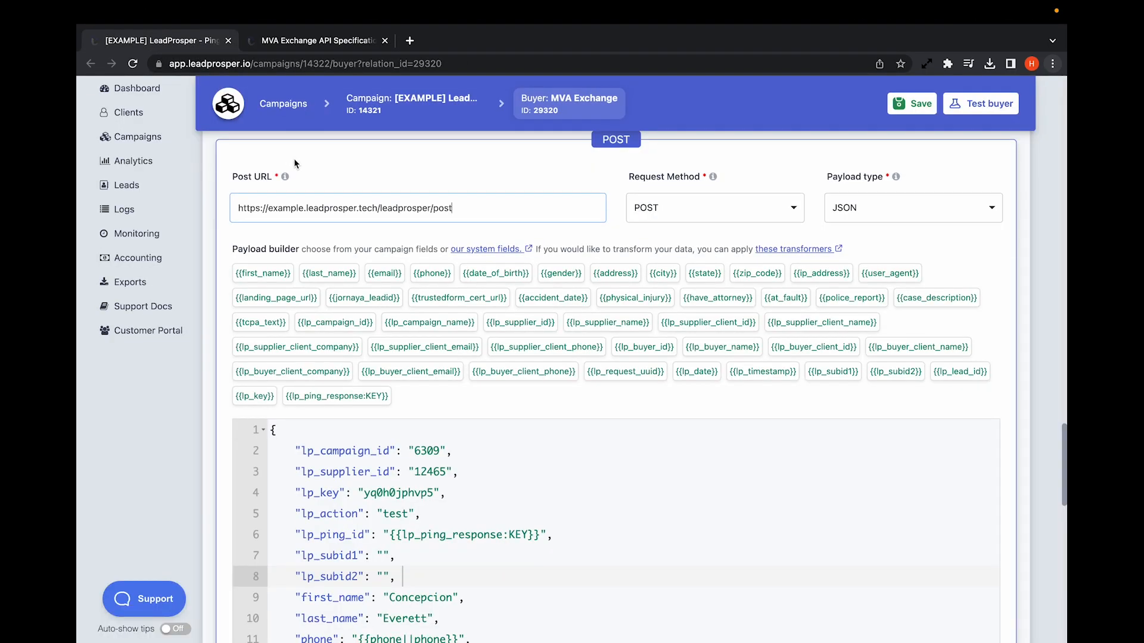
# Check the Post URL, and look up the lp_ping_id requirement and the accepted ping response's ping_id in the buyer's documentation.
pyautogui.tripleClick(239, 209)
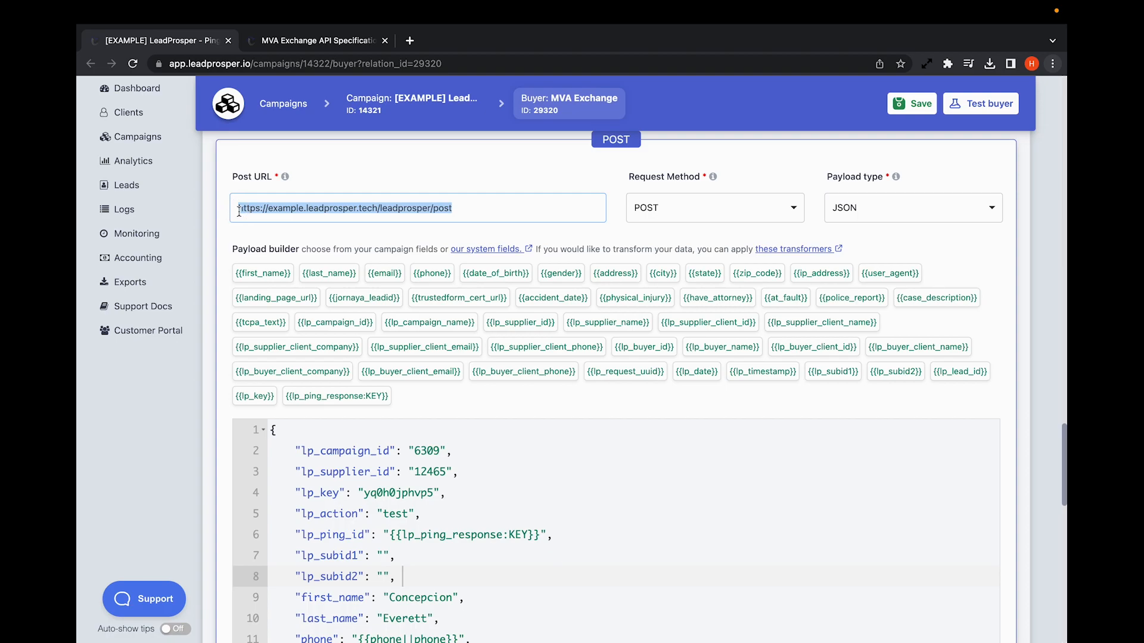
pyautogui.click(239, 210)
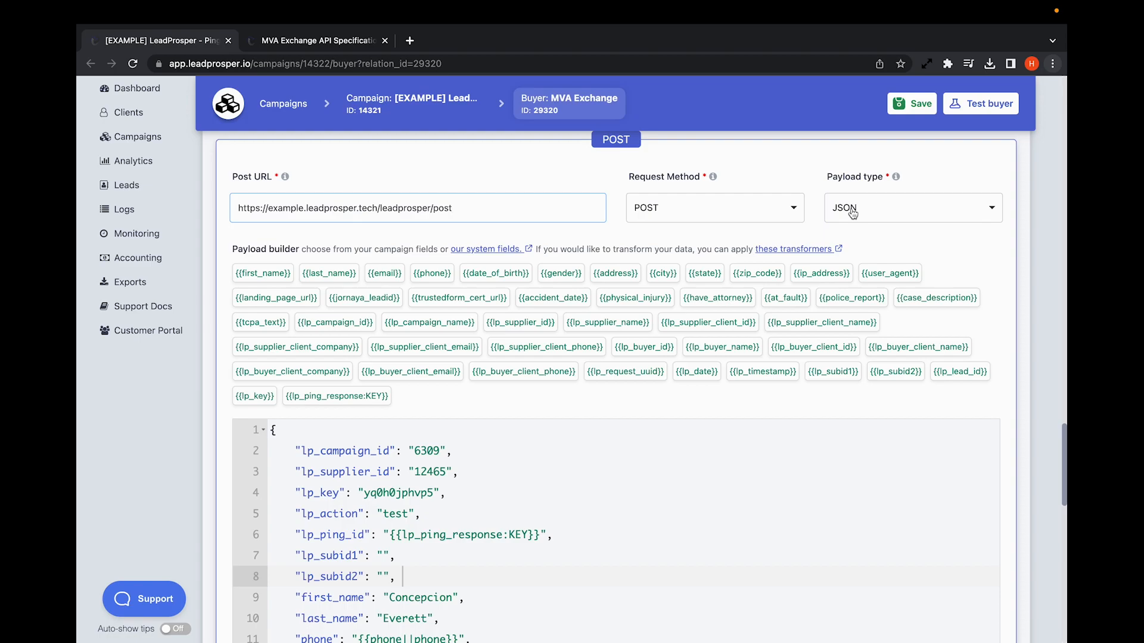
pyautogui.hotkey('ctrl', 'Tab')
pyautogui.scroll(-1, 495, 166)
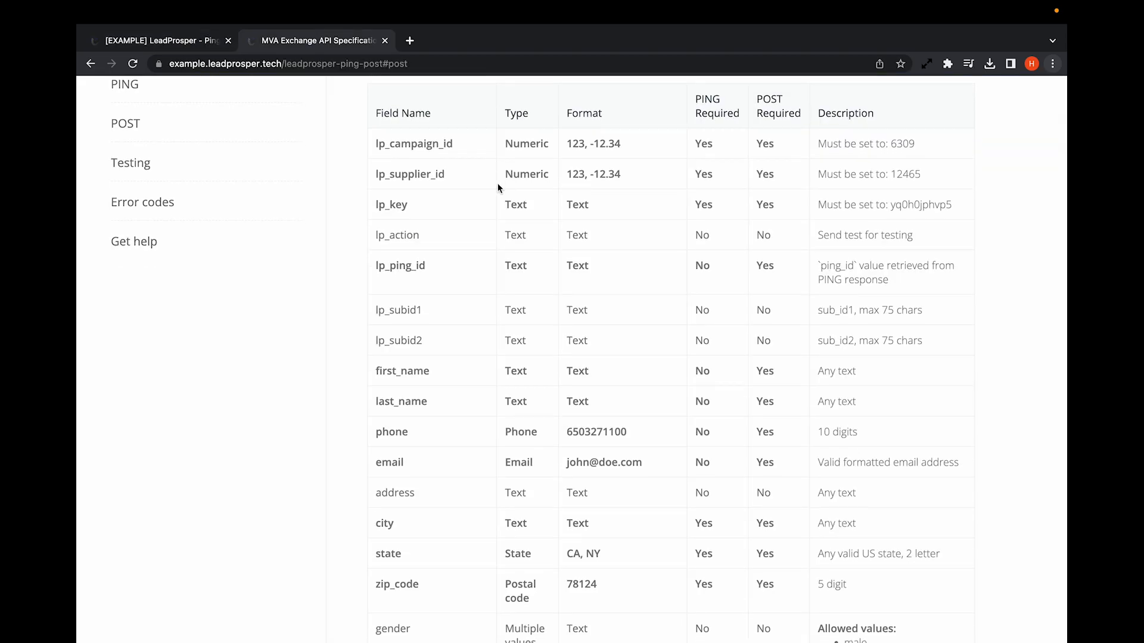
pyautogui.click(376, 265)
pyautogui.moveTo(375, 266); pyautogui.dragTo(936, 279)
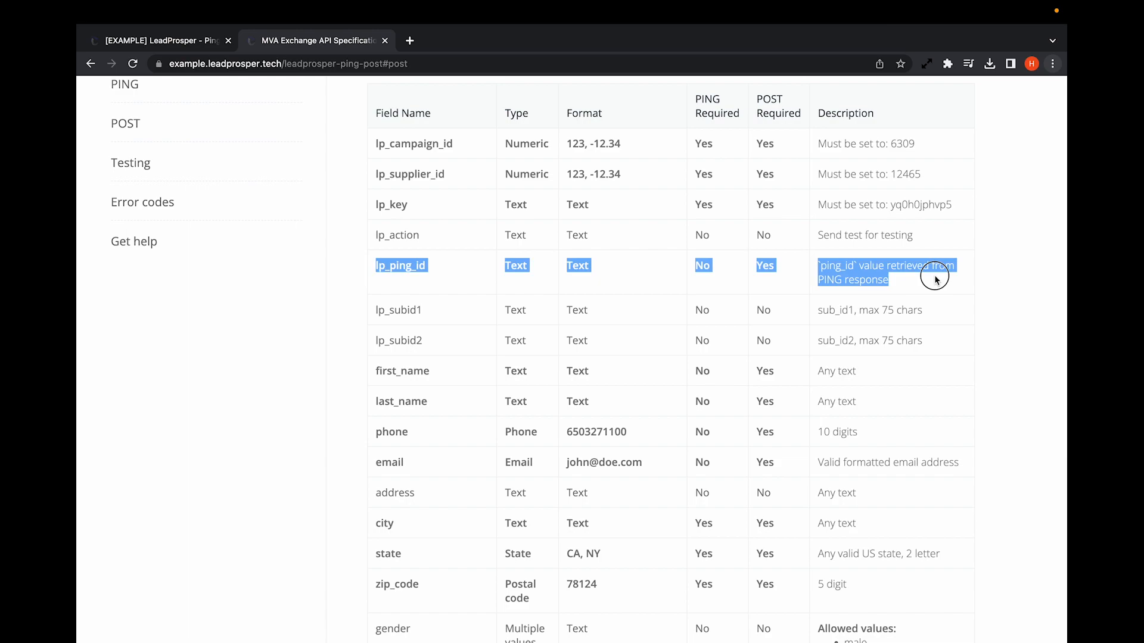
pyautogui.scroll(-15, 935, 277)
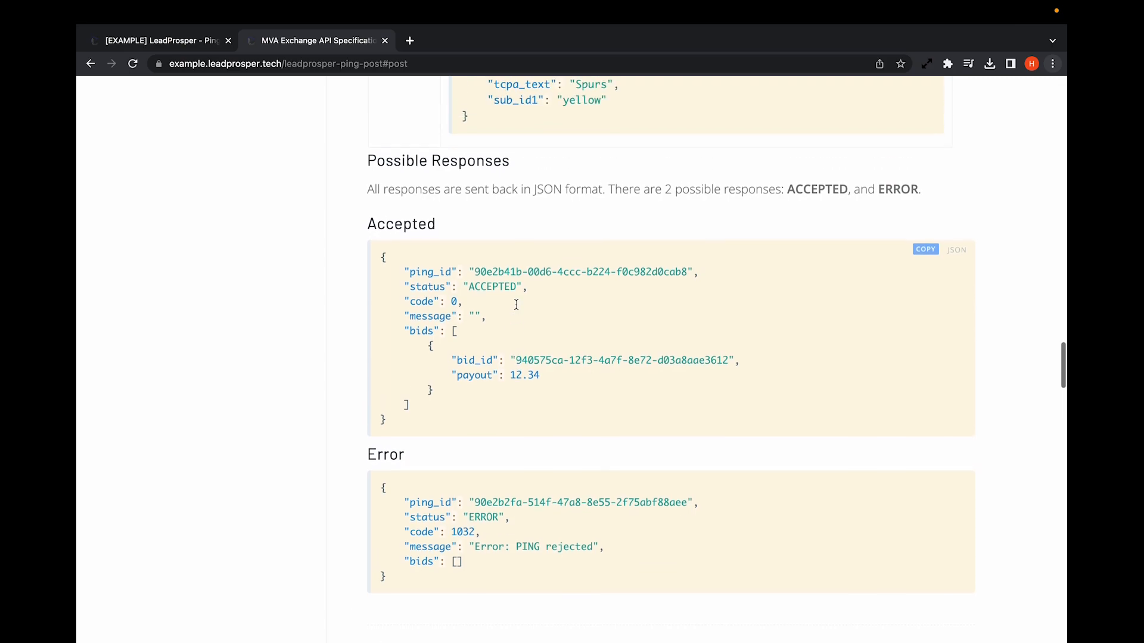
pyautogui.scroll(1, 656, 357)
pyautogui.moveTo(414, 284); pyautogui.dragTo(689, 284)
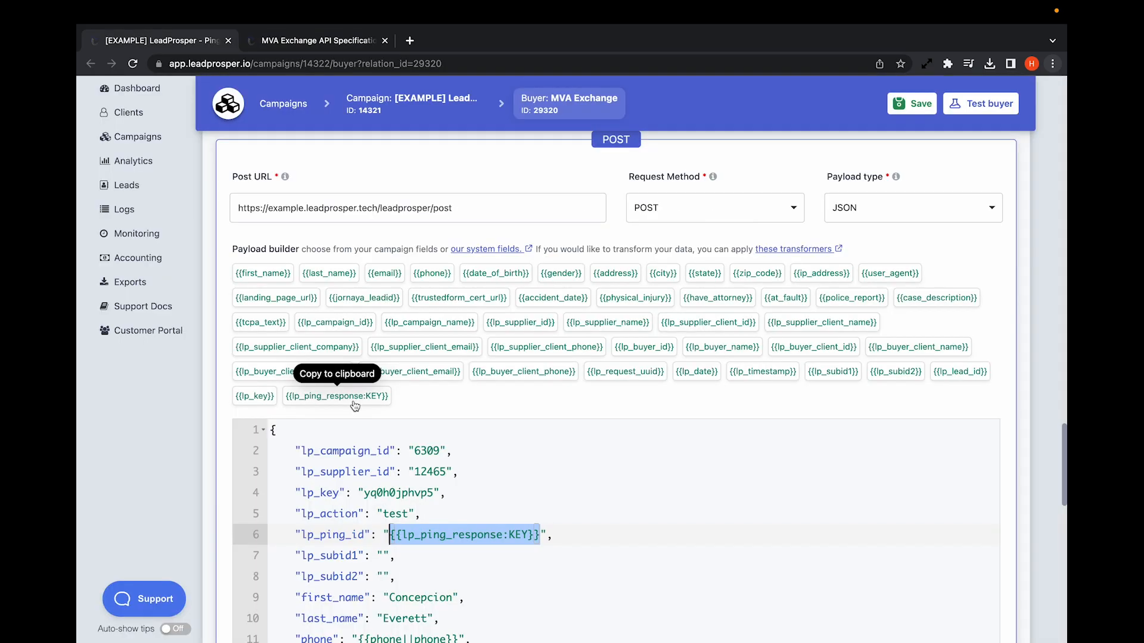
# Set the lp_ping_id value in the post payload to {{lp_ping_response:ping_id}}.
pyautogui.click(355, 402)
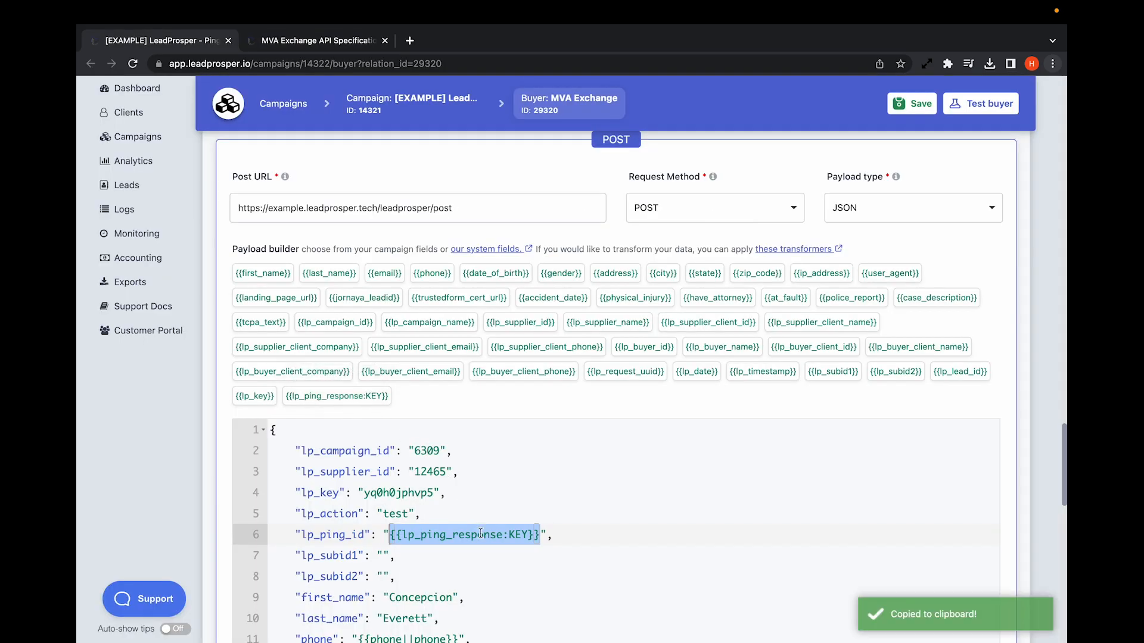
pyautogui.moveTo(390, 535); pyautogui.dragTo(511, 535)
pyautogui.click(538, 539)
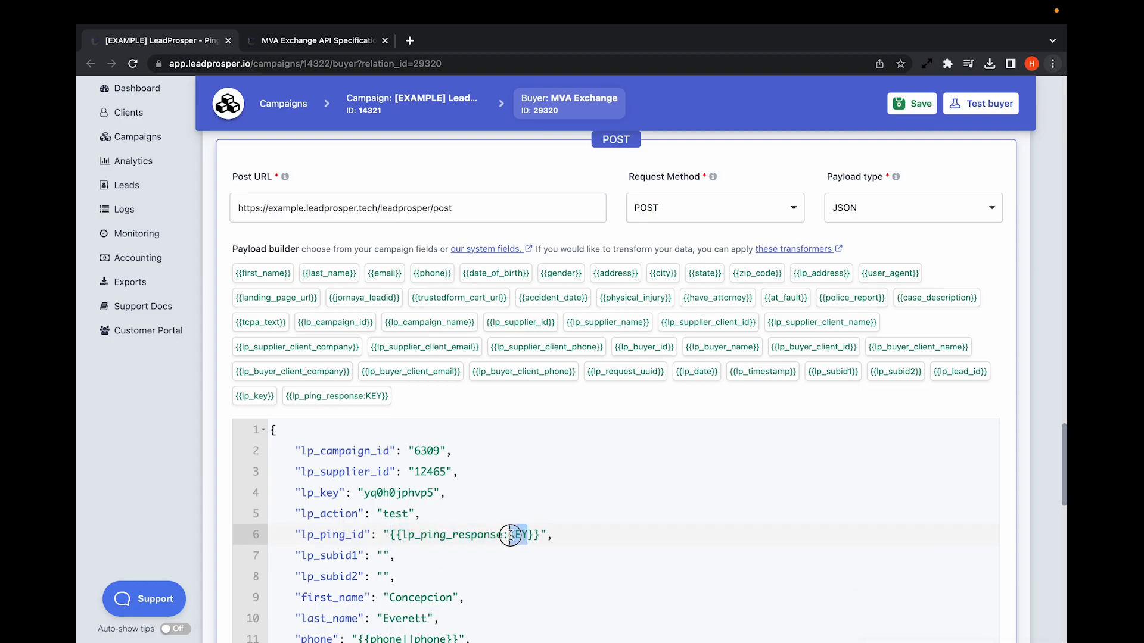
pyautogui.write('ping_id')
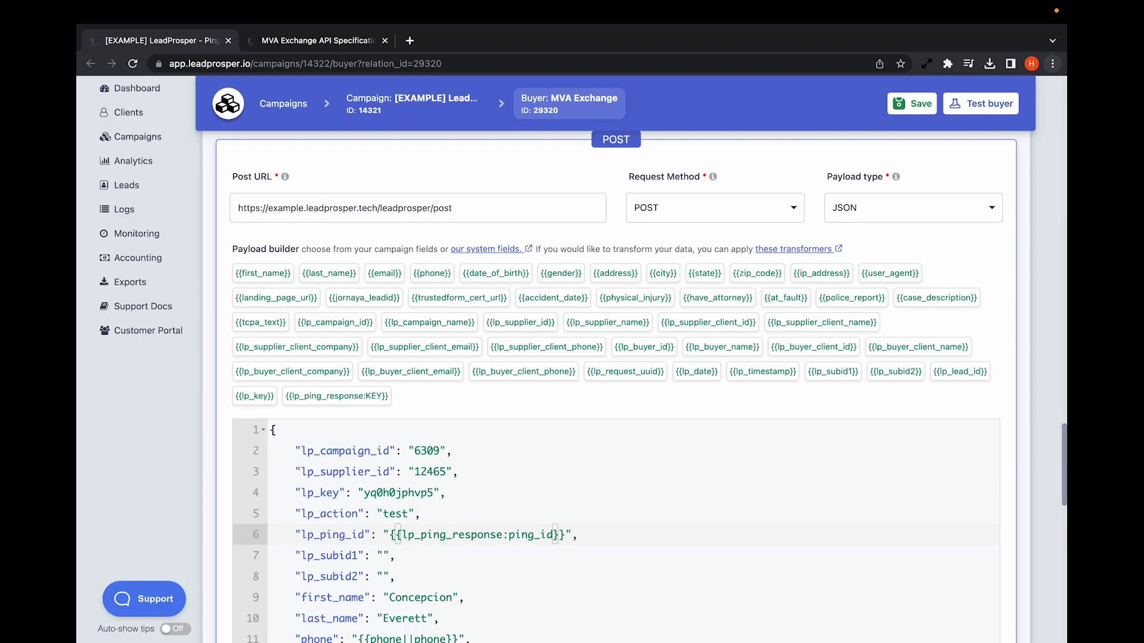
# Review the phone line's transformer in the post payload and the transformers reference above the payload builder.
pyautogui.scroll(-4, 398, 535)
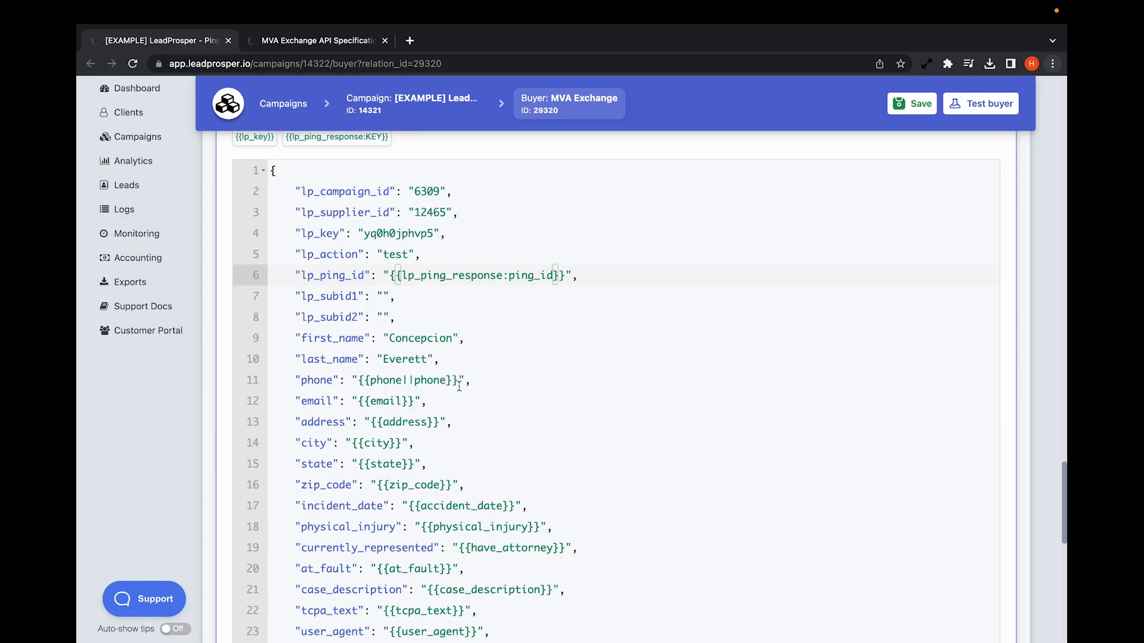
pyautogui.moveTo(459, 381); pyautogui.dragTo(296, 386)
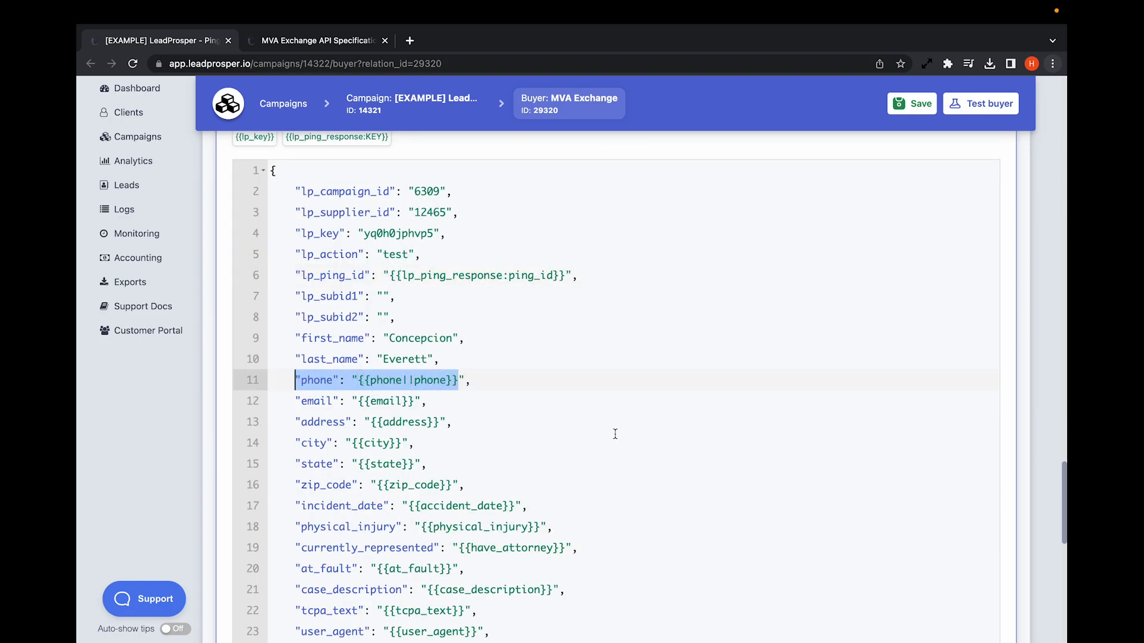
pyautogui.scroll(6, 615, 433)
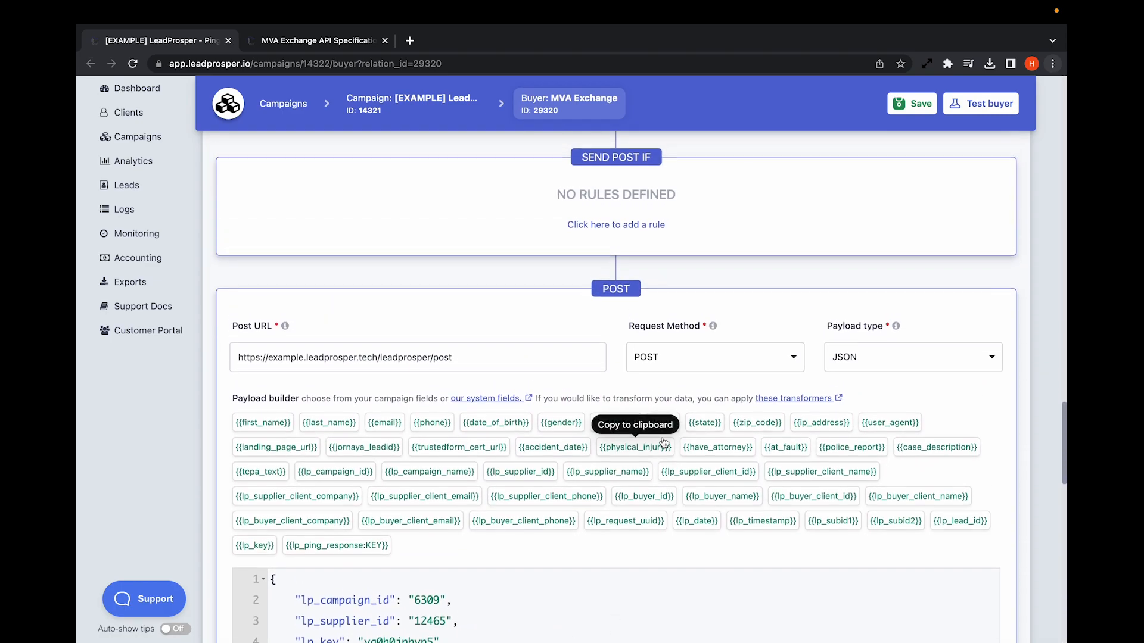
pyautogui.moveTo(751, 402); pyautogui.dragTo(850, 404)
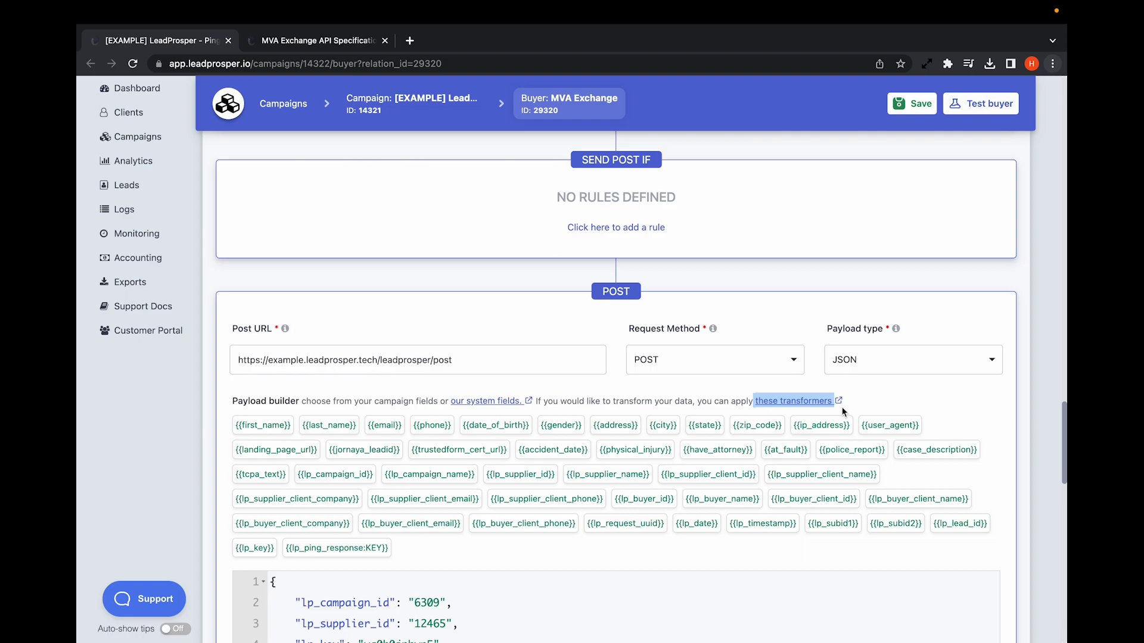
# Compare the documentation's accepted and duplicated post responses with the status keys and values of the ACCEPTED and DUPLICATED conditions.
pyautogui.scroll(-13, 525, 360)
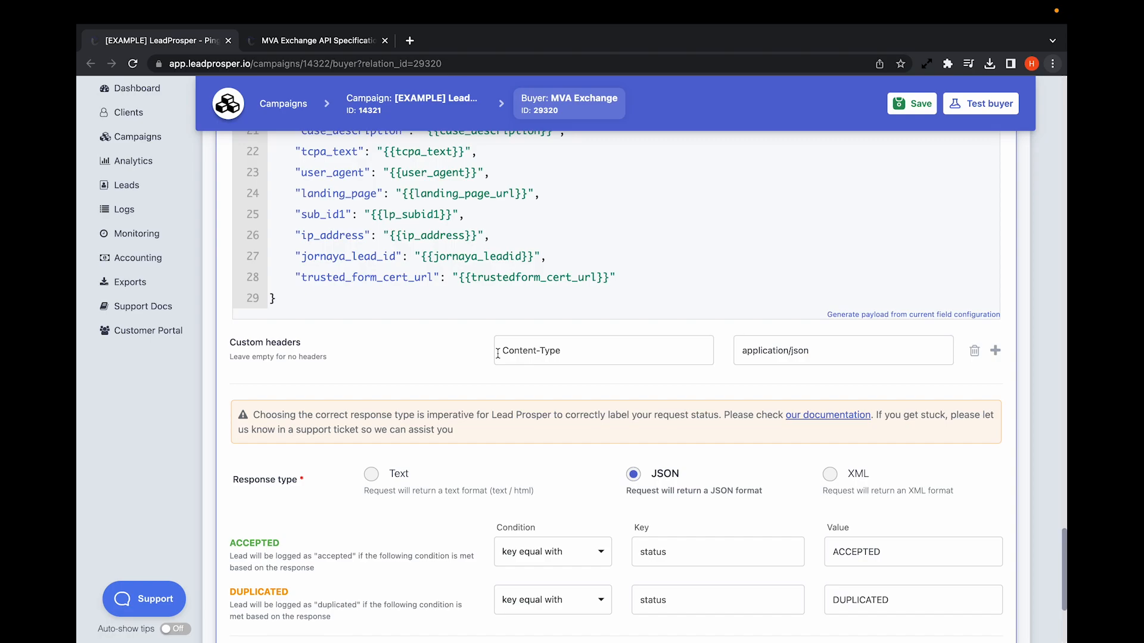
pyautogui.hotkey('ctrl', 'Tab')
pyautogui.moveTo(409, 304); pyautogui.dragTo(522, 306)
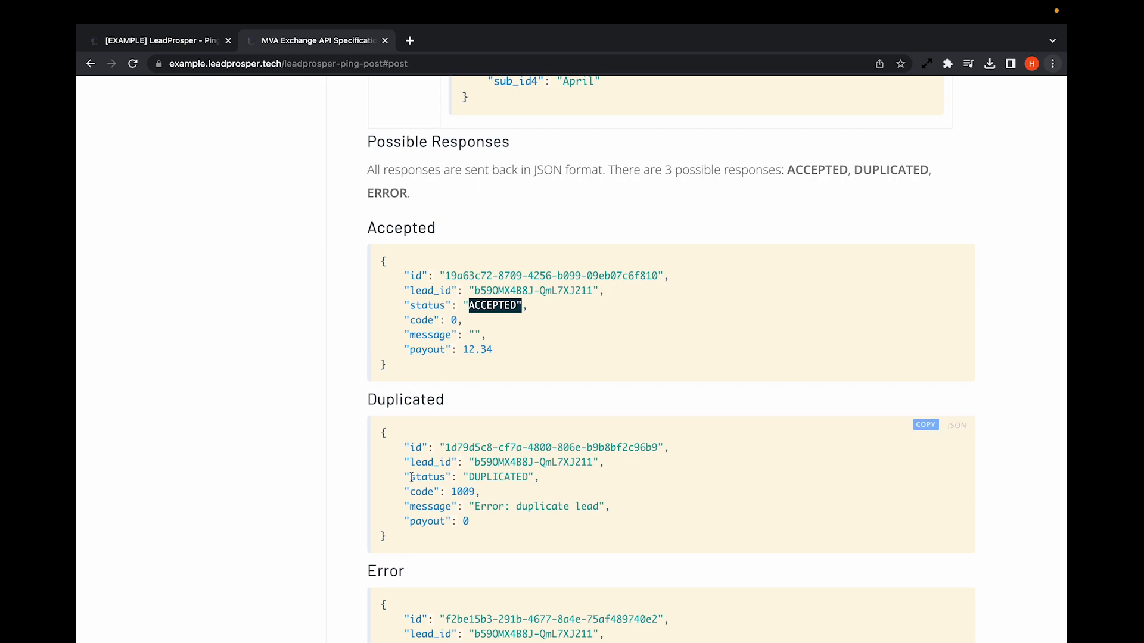
pyautogui.moveTo(410, 477); pyautogui.dragTo(447, 477)
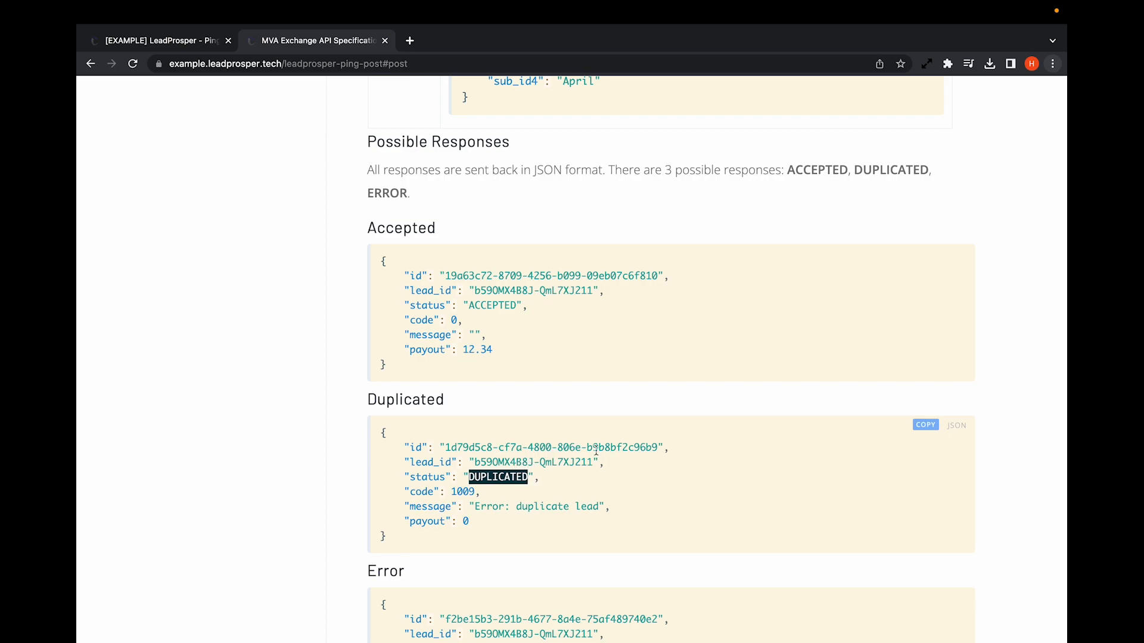
pyautogui.hotkey('ctrl', 'Tab')
pyautogui.doubleClick(649, 374)
pyautogui.doubleClick(836, 375)
pyautogui.doubleClick(709, 423)
pyautogui.doubleClick(836, 422)
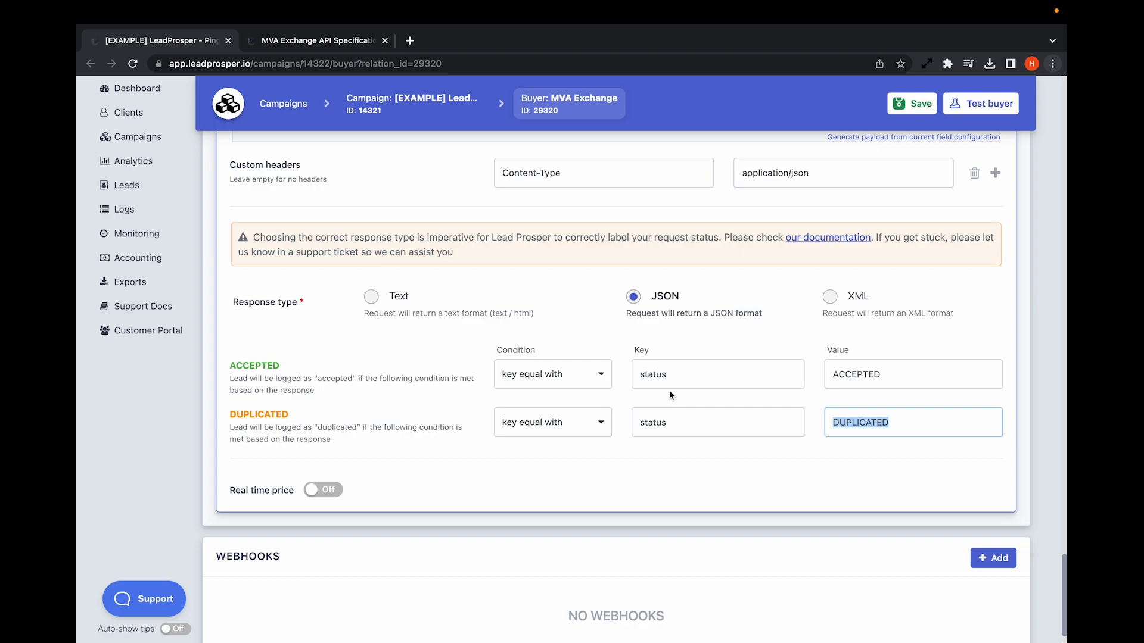
# Save the buyer configuration and send a buyer test request with newly generated lead data.
pyautogui.click(912, 103)
pyautogui.click(962, 105)
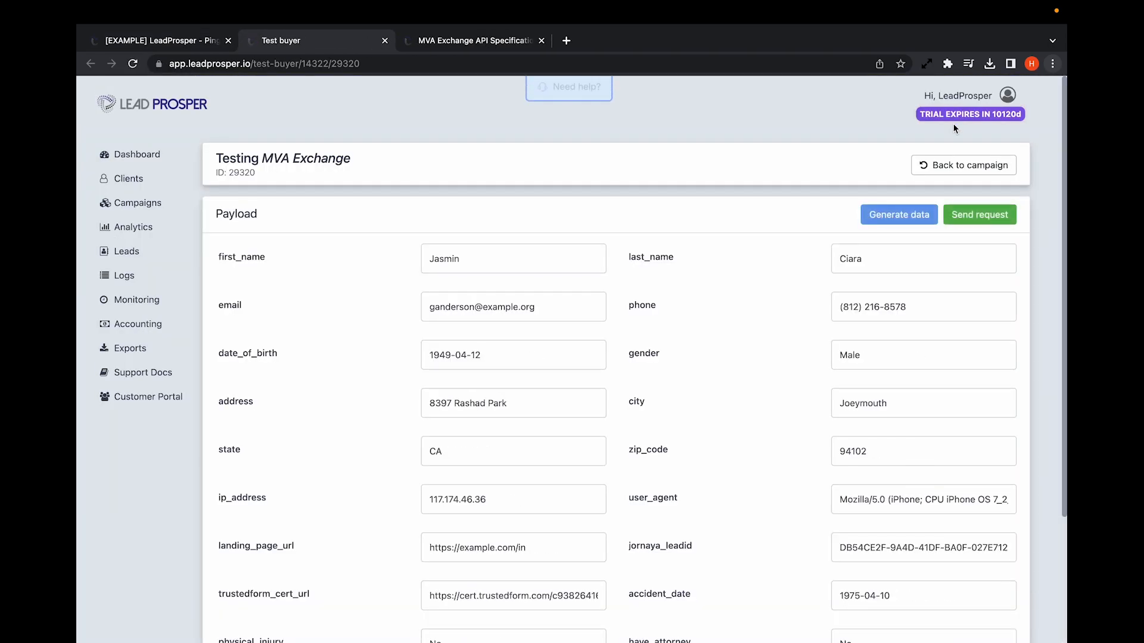
pyautogui.click(899, 216)
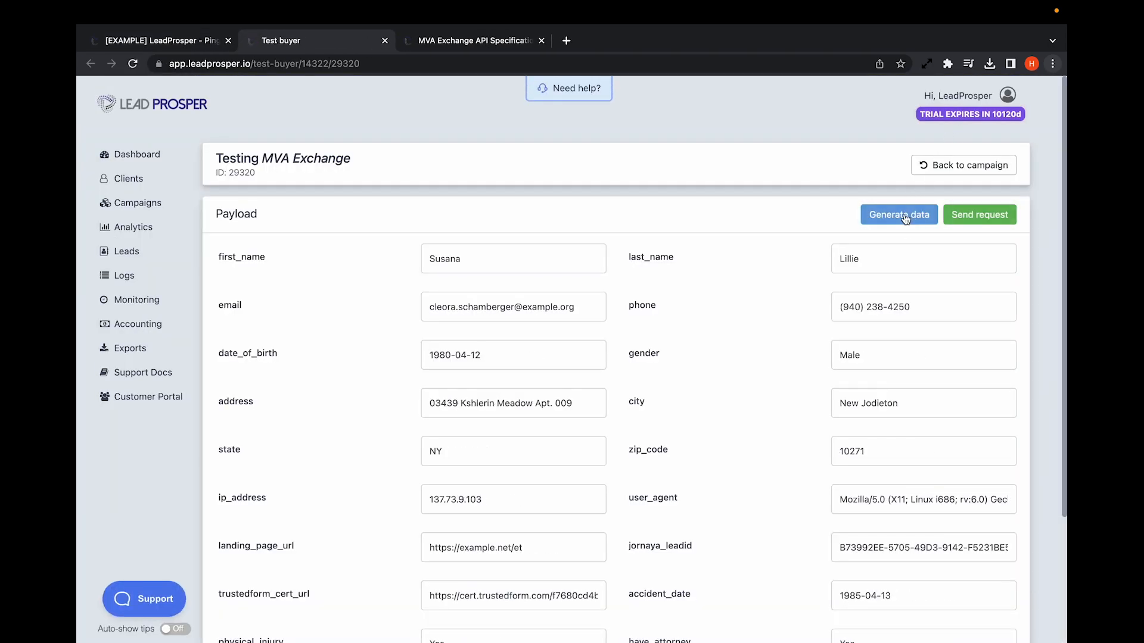
pyautogui.click(970, 220)
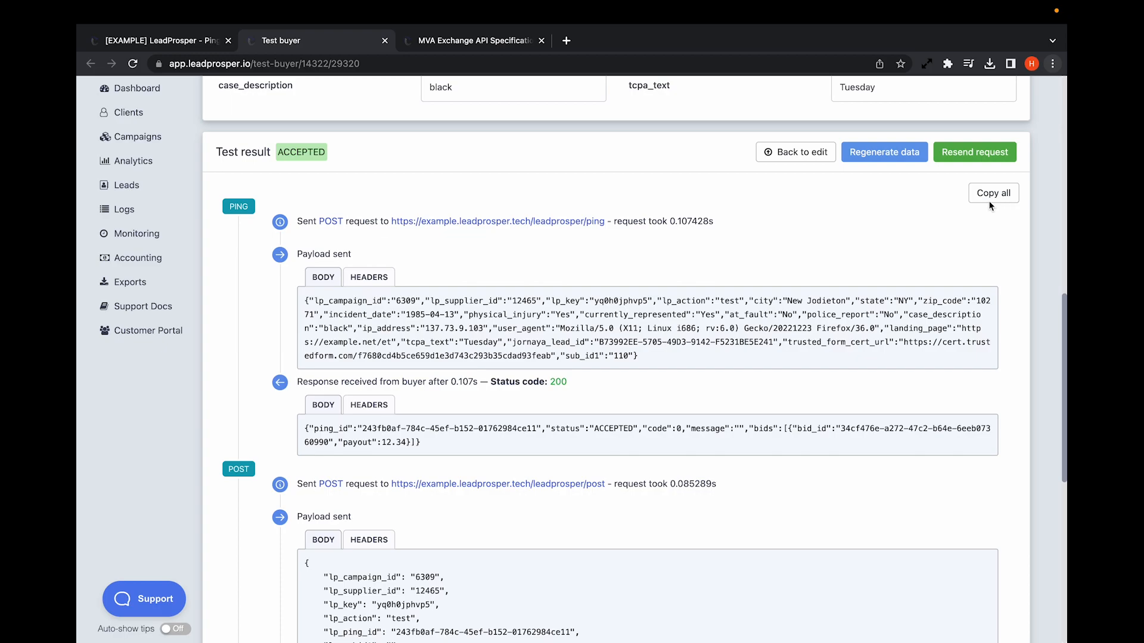
# Delete the "lp_action":"test" line from the buyer's ping payload.
pyautogui.hotkey('ctrl', 'shift', 'Tab')
pyautogui.moveTo(424, 271); pyautogui.dragTo(294, 267)
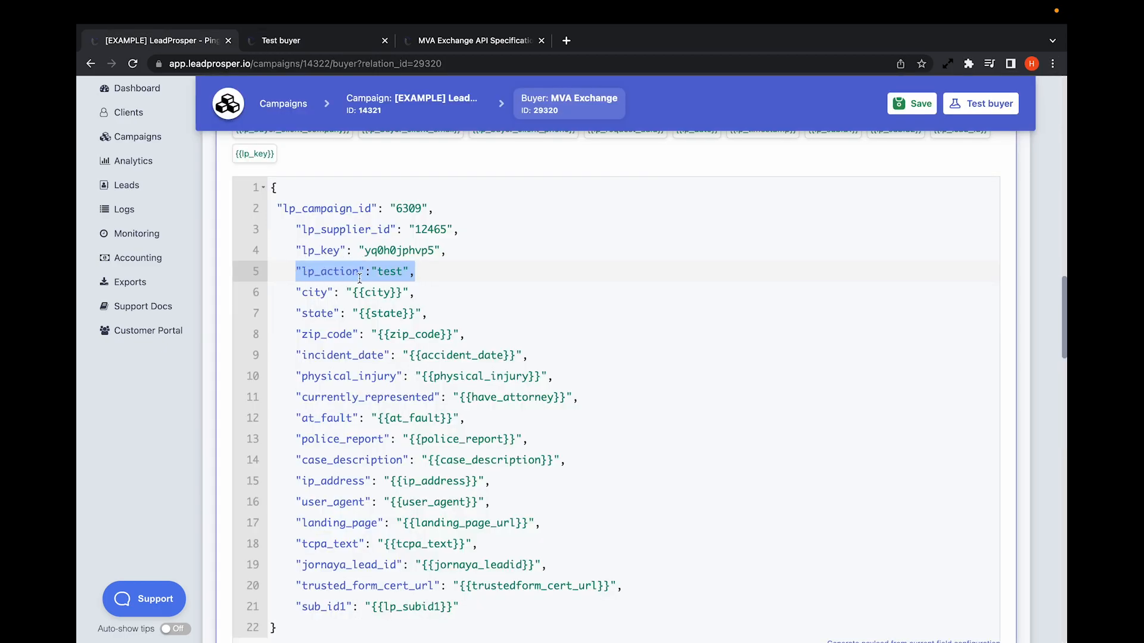
pyautogui.press('BackSpace')
pyautogui.press('BackSpace')
pyautogui.press('BackSpace')
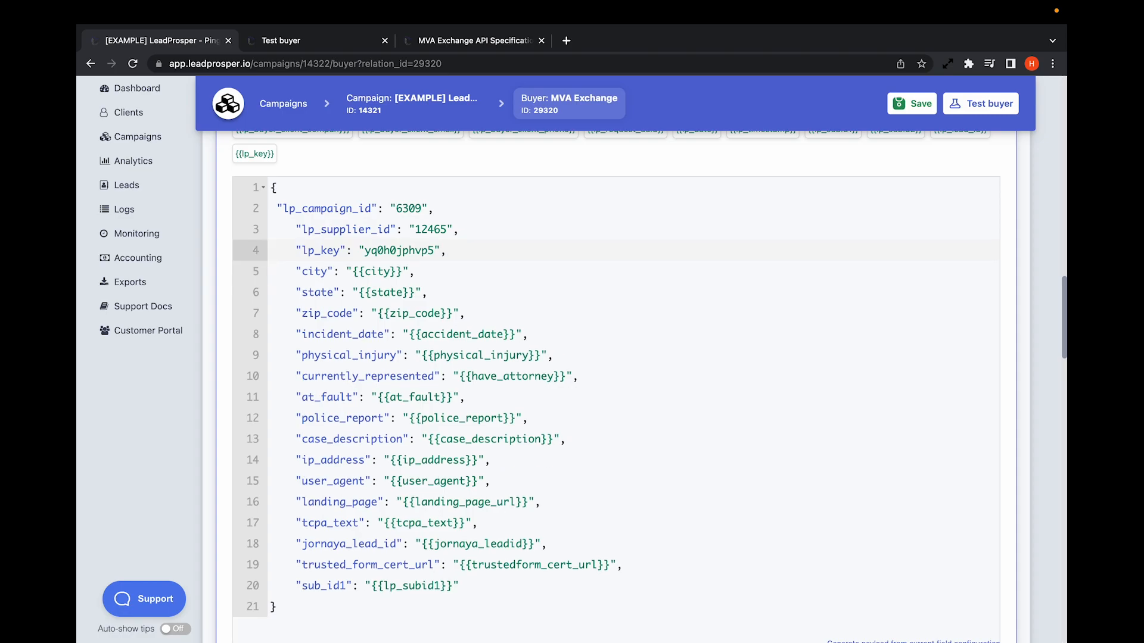
# Open the support widget's Ask form for contacting the help team.
pyautogui.click(151, 596)
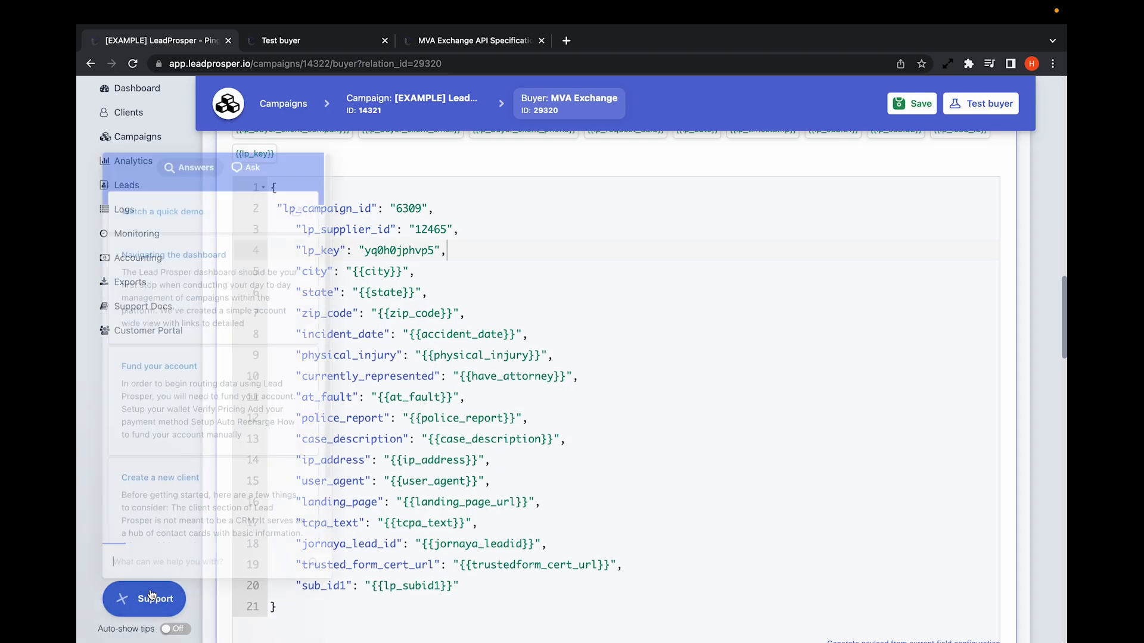
pyautogui.click(247, 160)
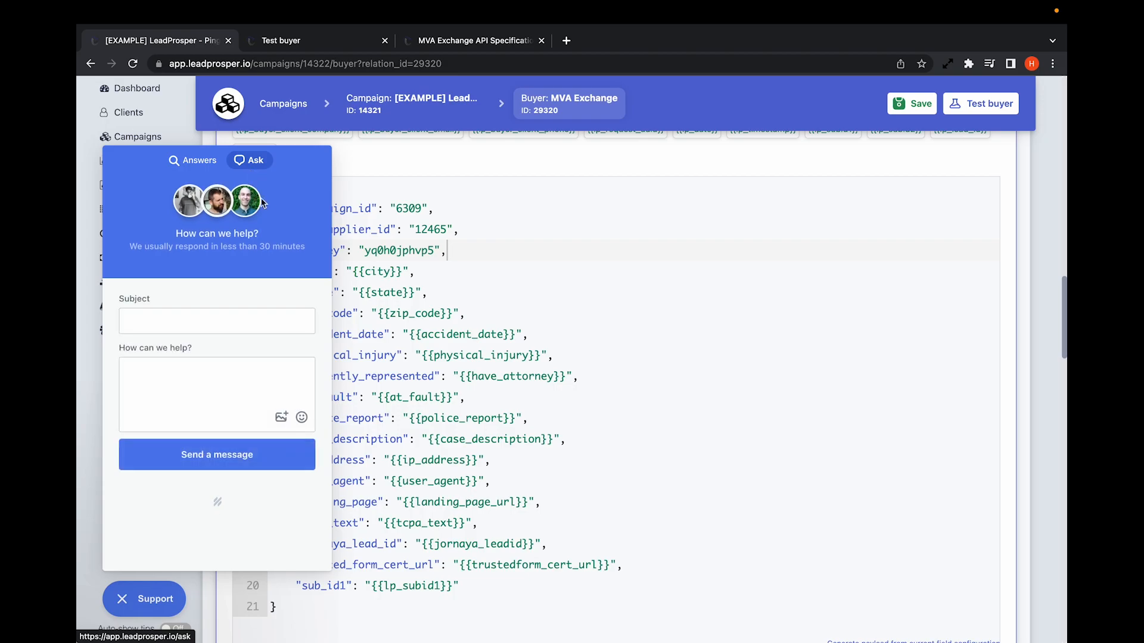